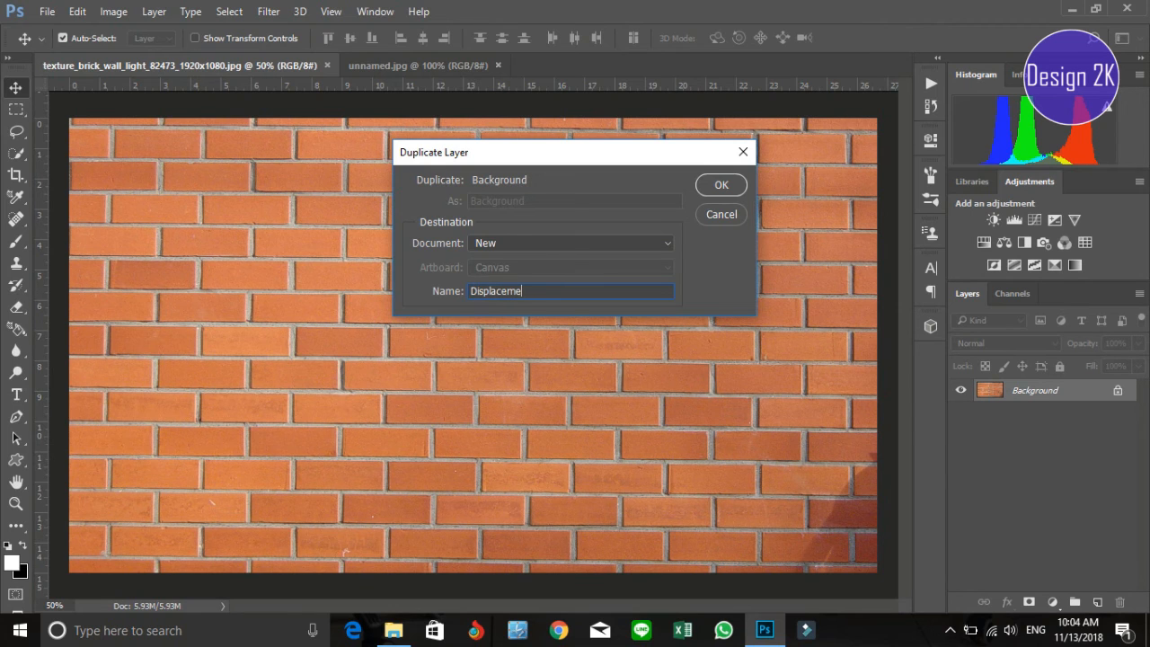
- Duplicate the brick background into a new document named Displacement and apply a Gaussian Blur with a 3.0-pixel radius
left_click(723, 185)
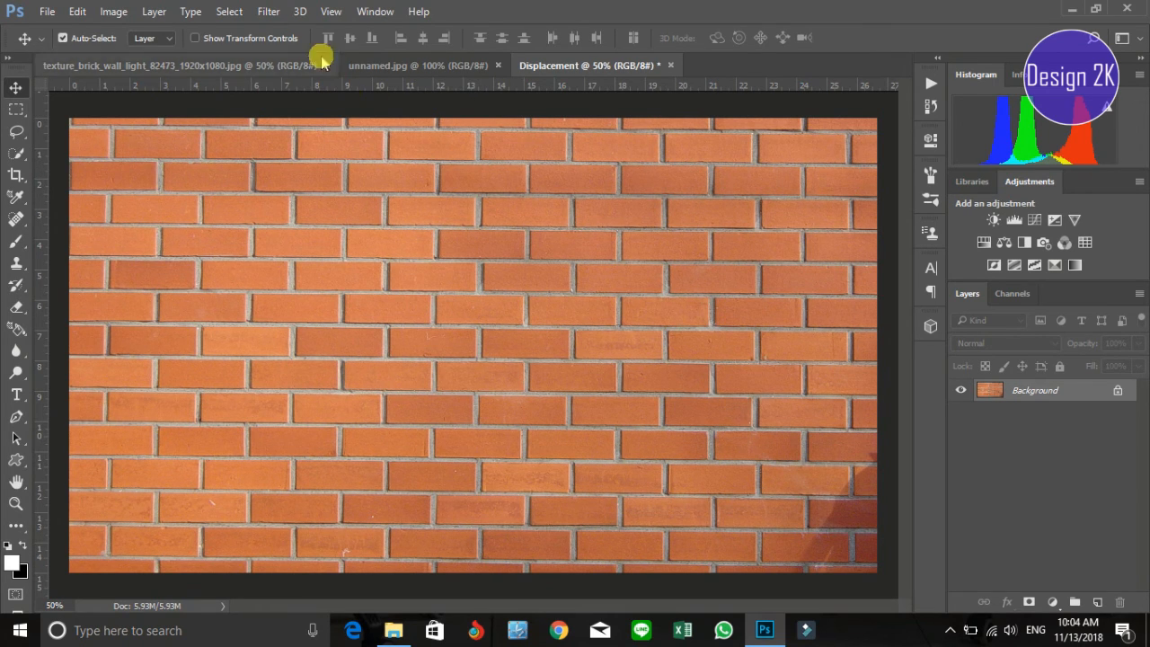
left_click(271, 11)
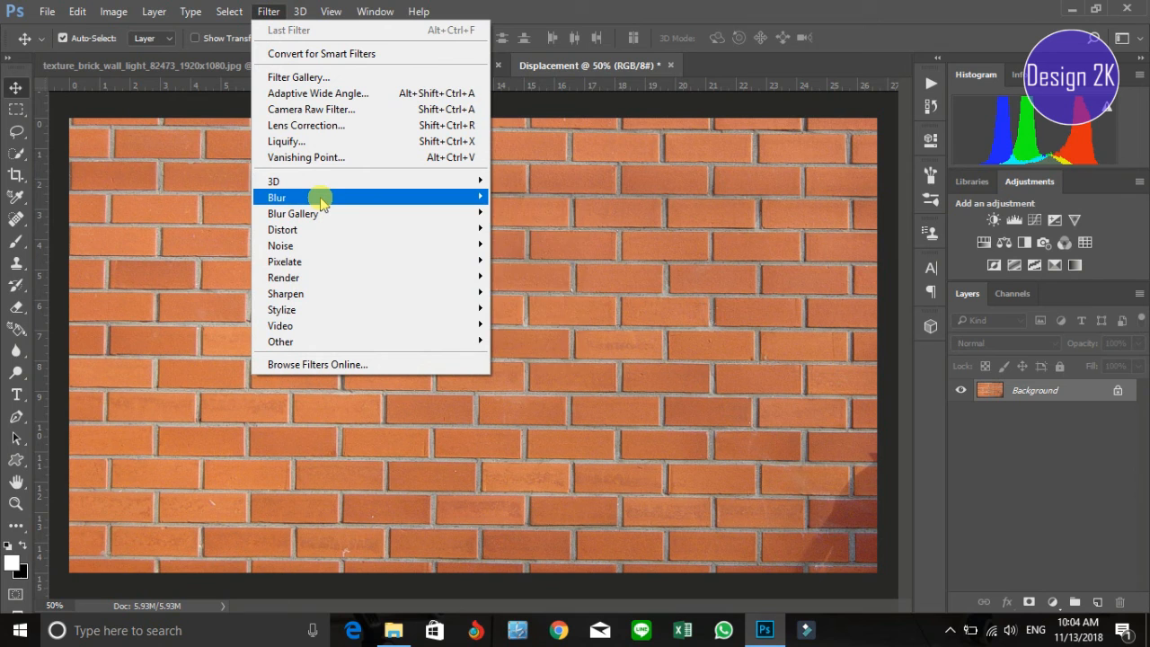
mouse_move(316, 199)
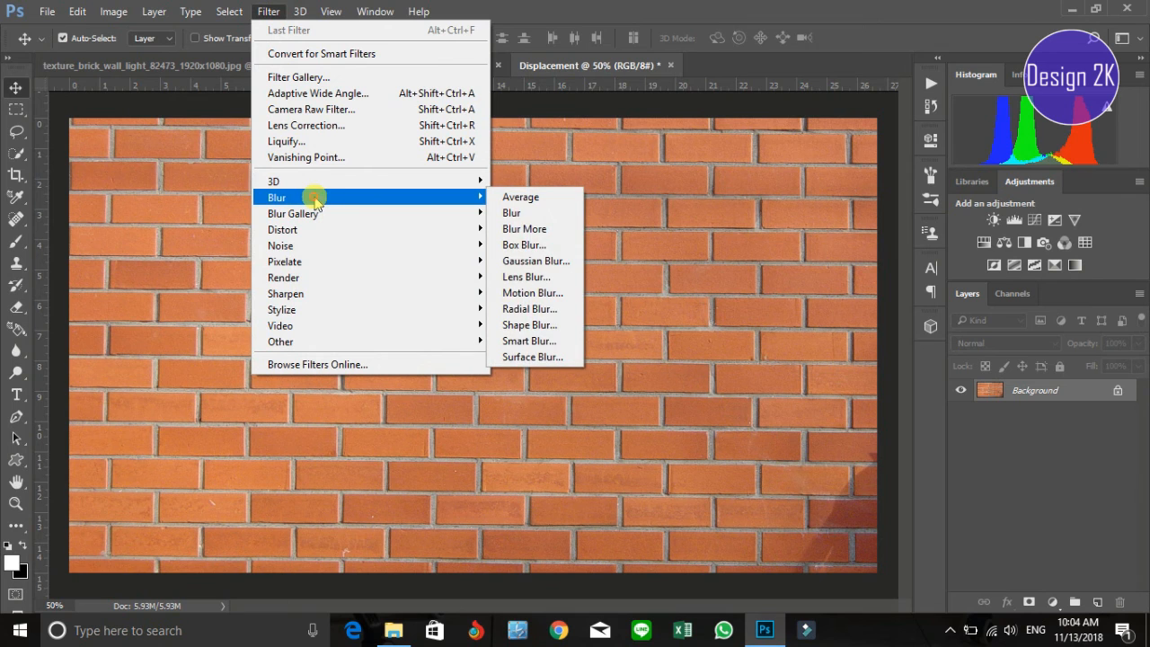
left_click(534, 262)
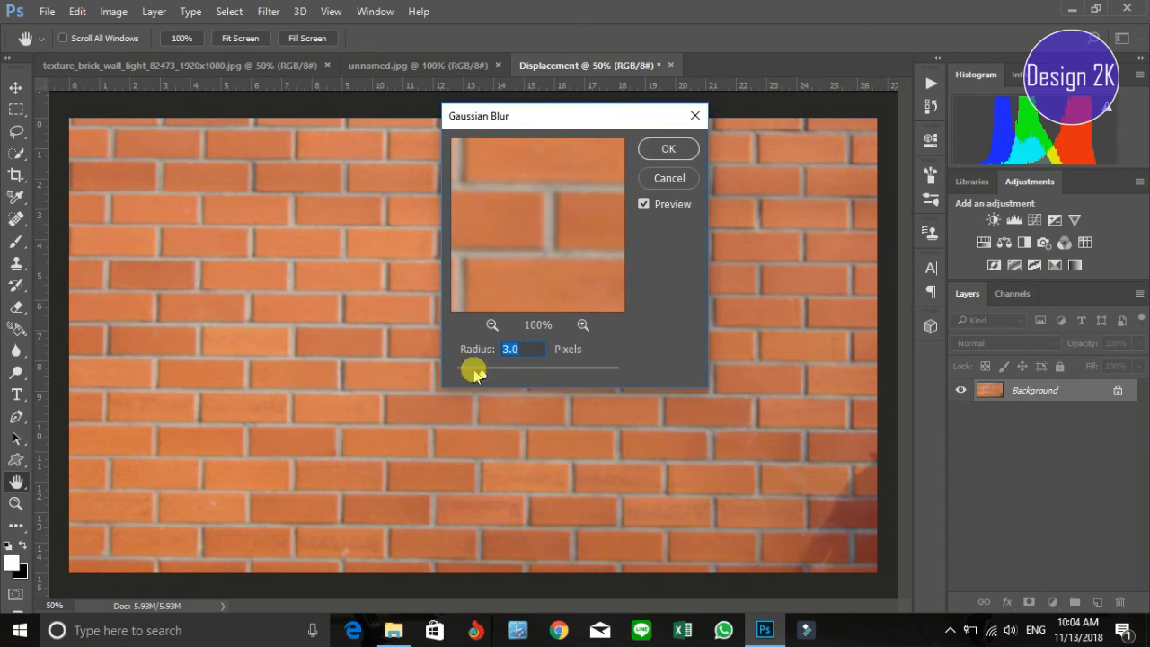
left_click(667, 153)
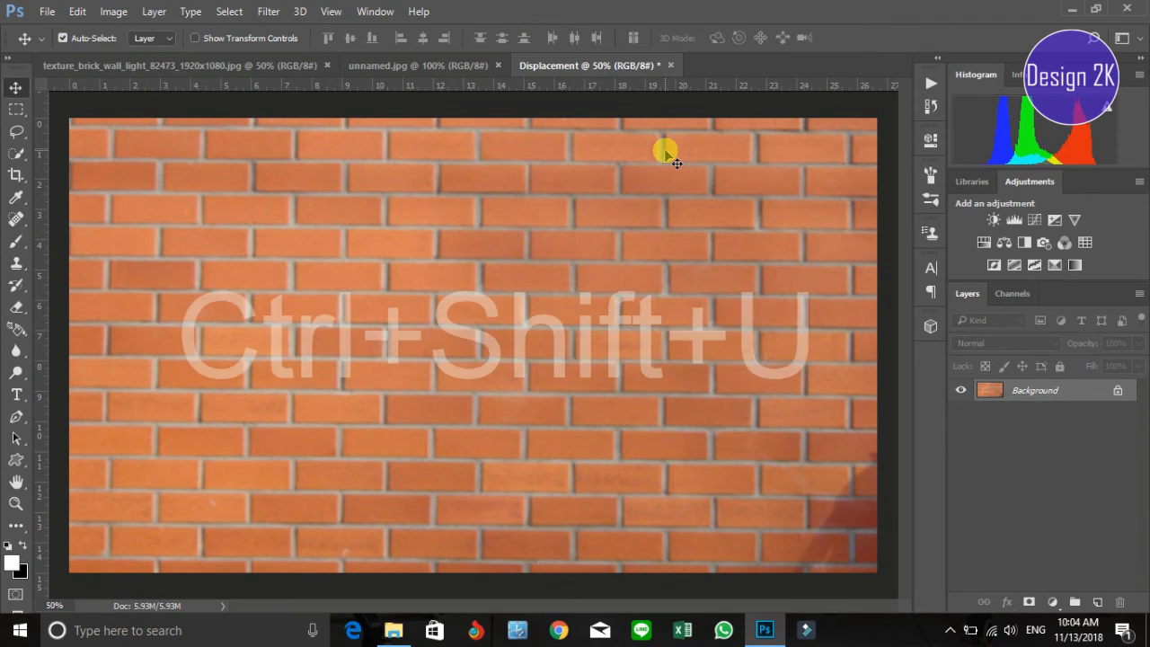
- Desaturate the blurred brick image and adjust its Levels with input black at 44 and input white at 199
key("ctrl+shift+u")
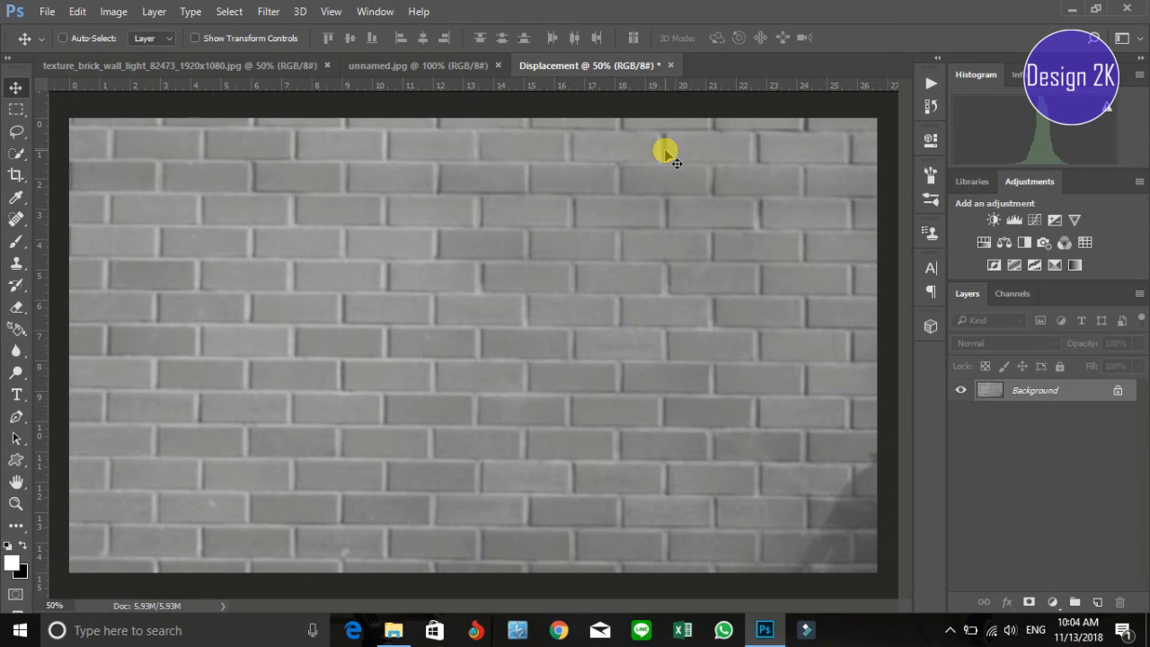
key("ctrl+l")
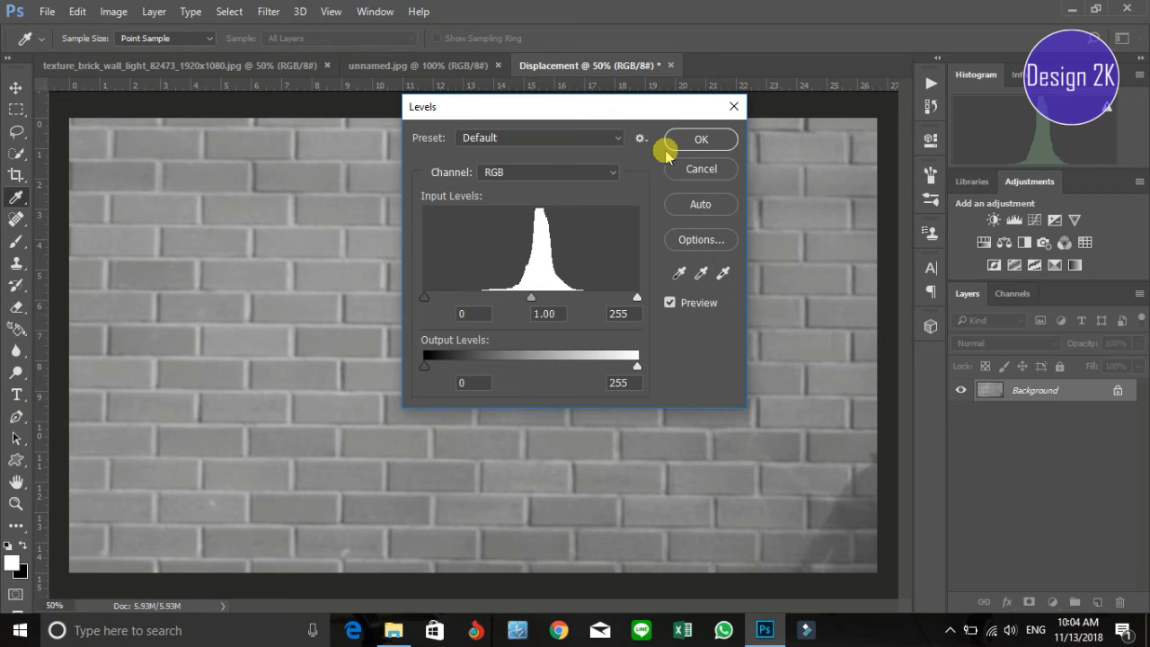
left_click_drag(431, 299, 463, 299)
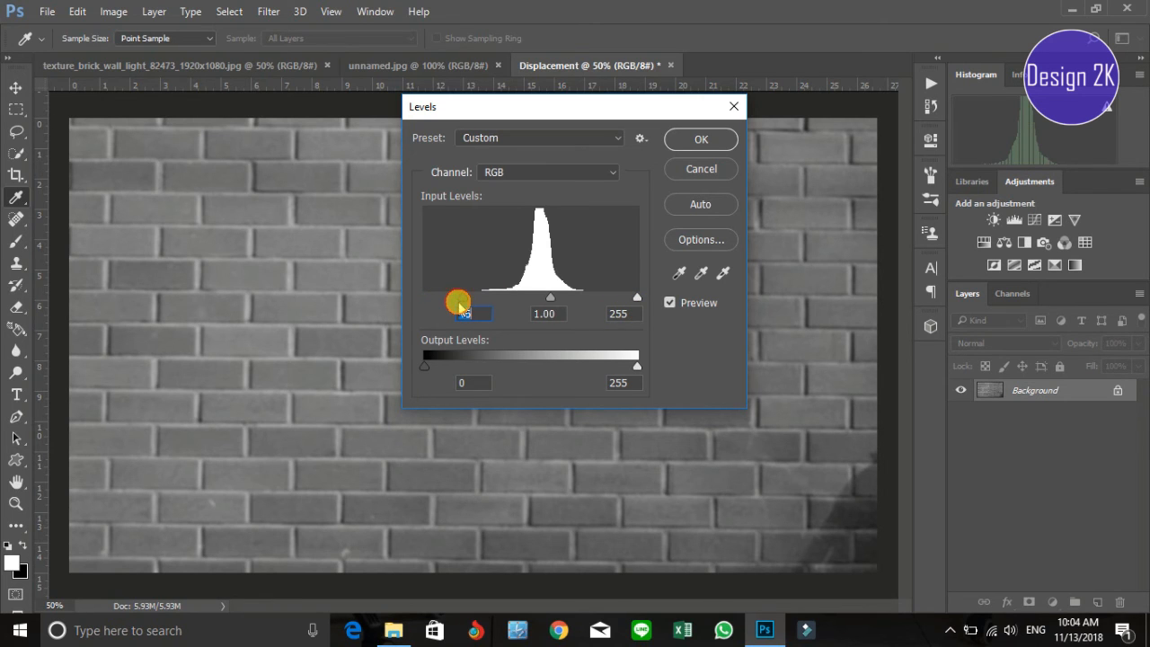
left_click_drag(457, 299, 456, 298)
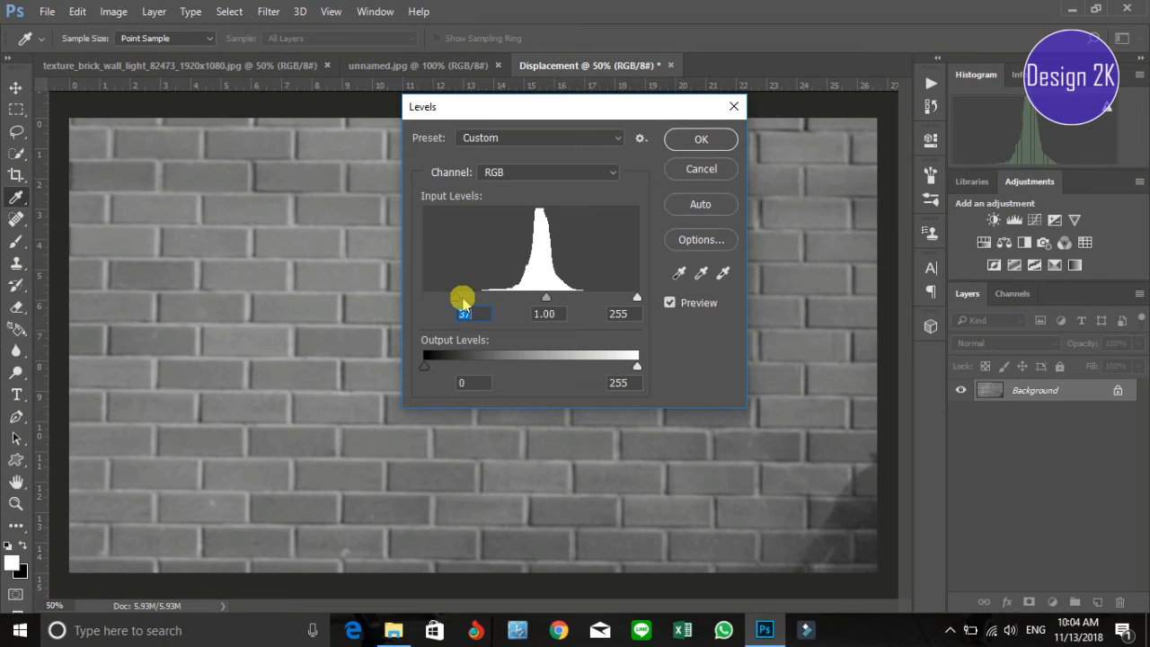
left_click_drag(624, 304, 591, 303)
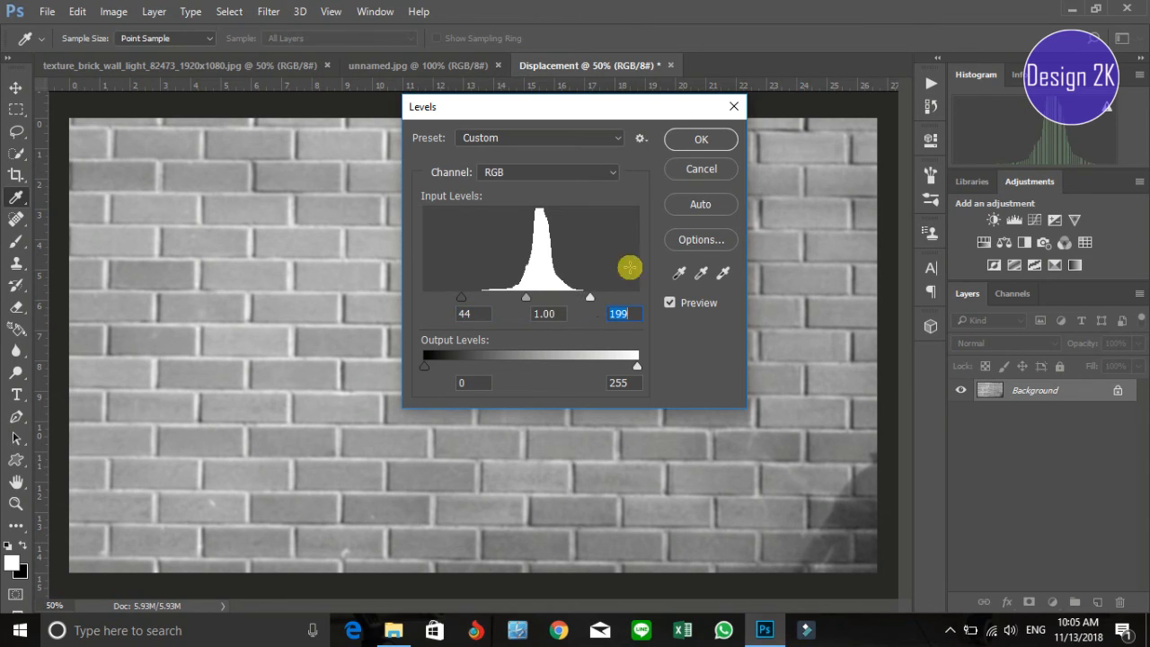
left_click(706, 147)
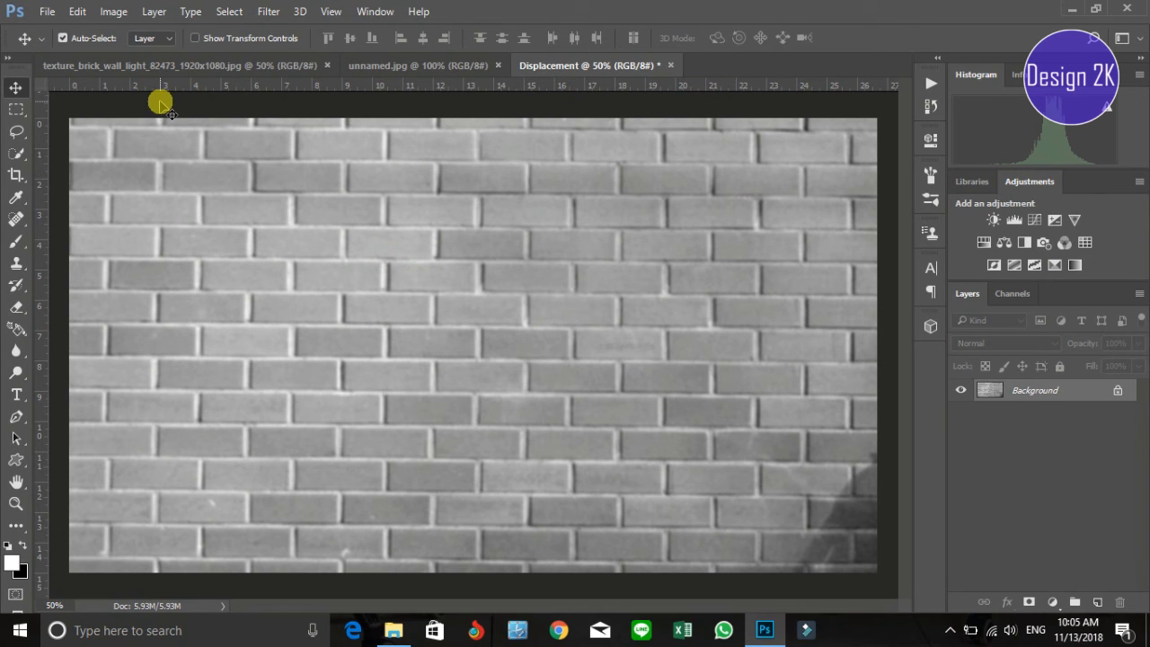
- Save the grayscale brick document as Displacement in Photoshop PSD format in New folder, and close it
left_click(47, 12)
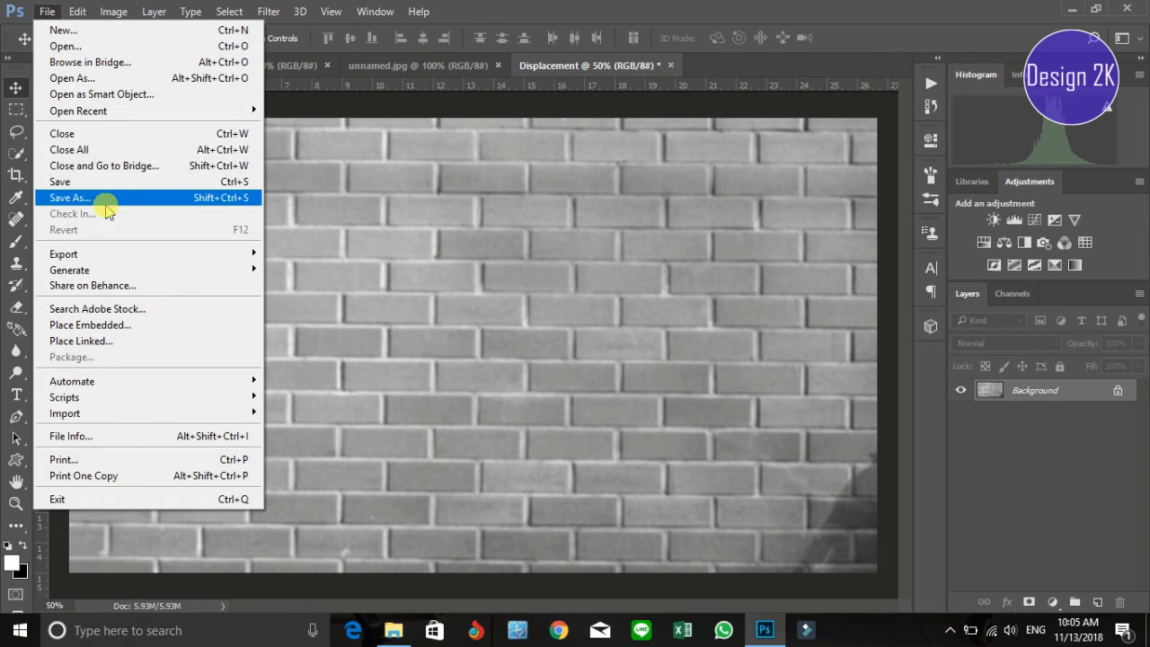
left_click(78, 197)
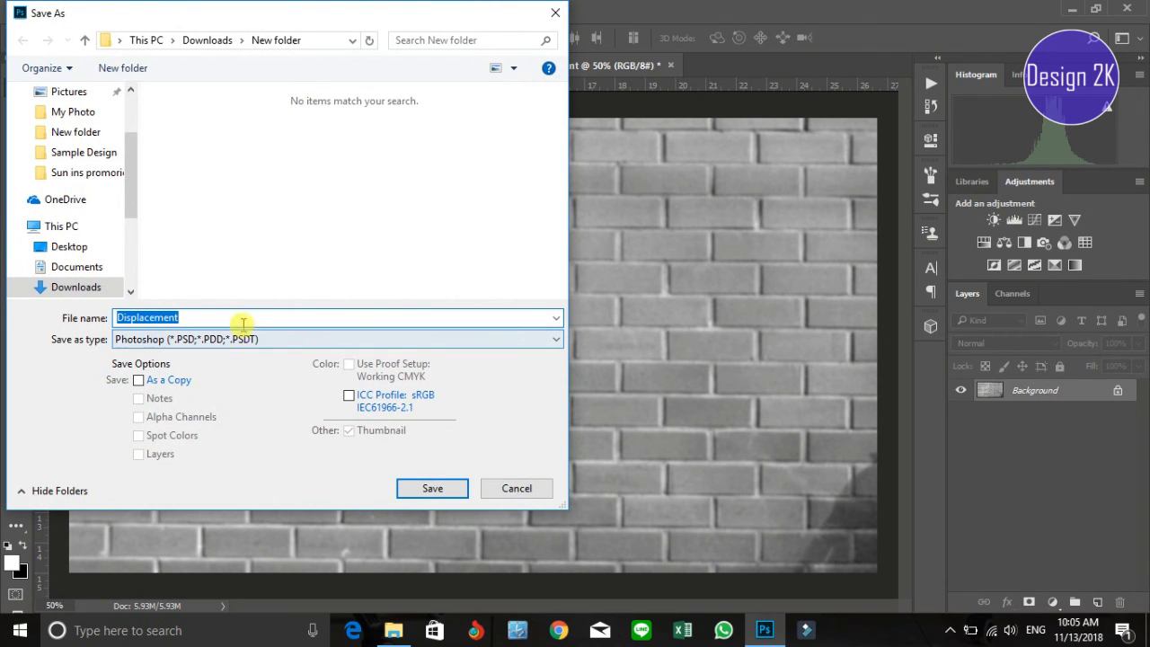
left_click(433, 490)
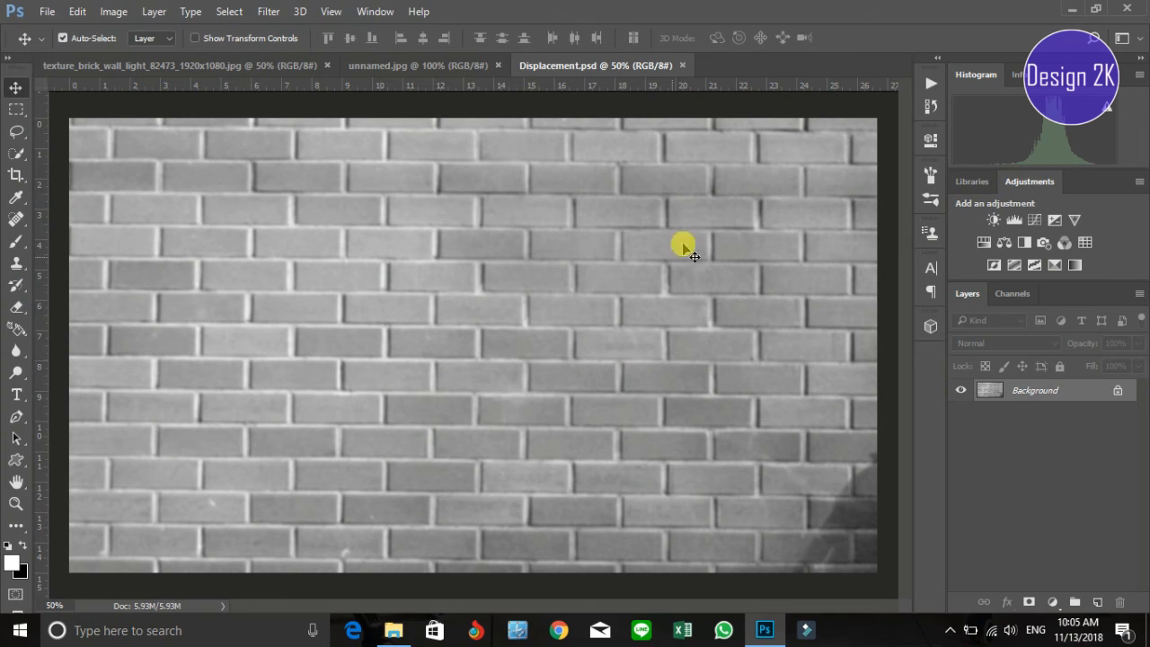
left_click(685, 66)
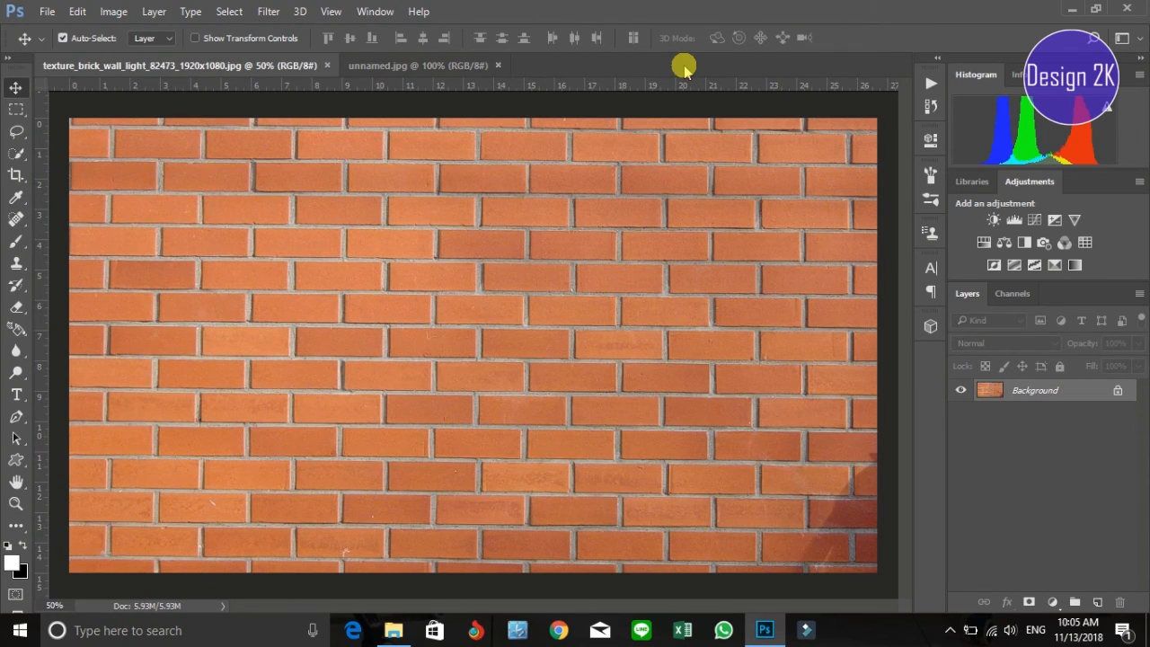
- In unnamed.jpg, select the woman's fringe, face and neck down to the choker with the Quick Selection tool
left_click(400, 65)
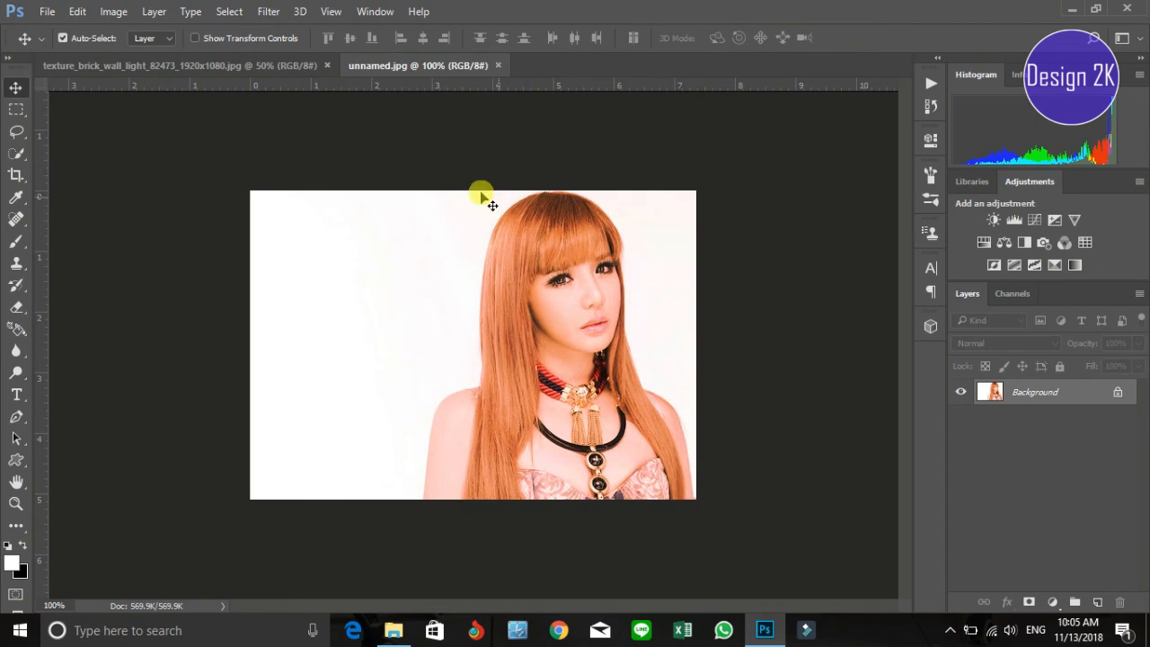
left_click(22, 153)
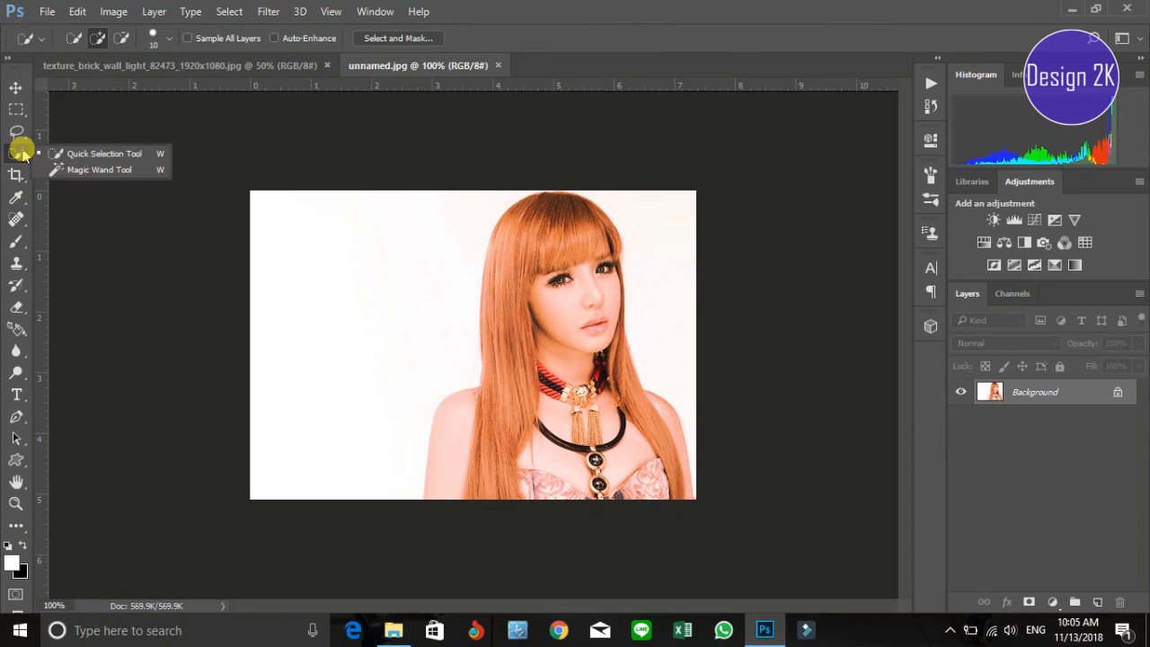
left_click(87, 158)
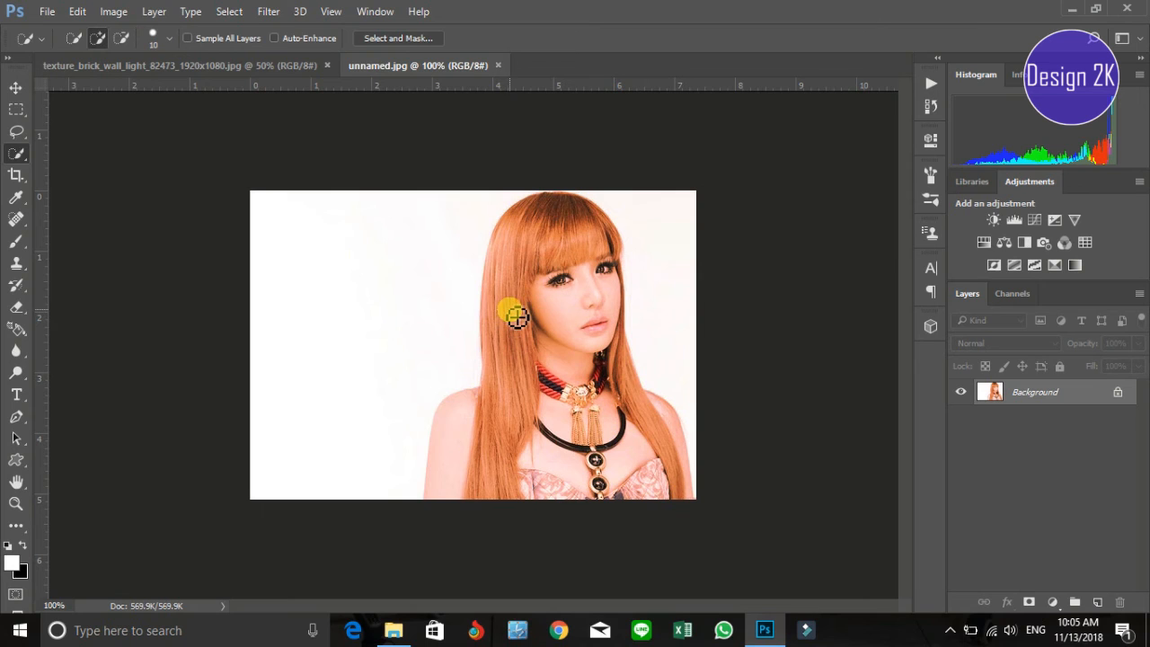
left_click_drag(533, 231, 600, 403)
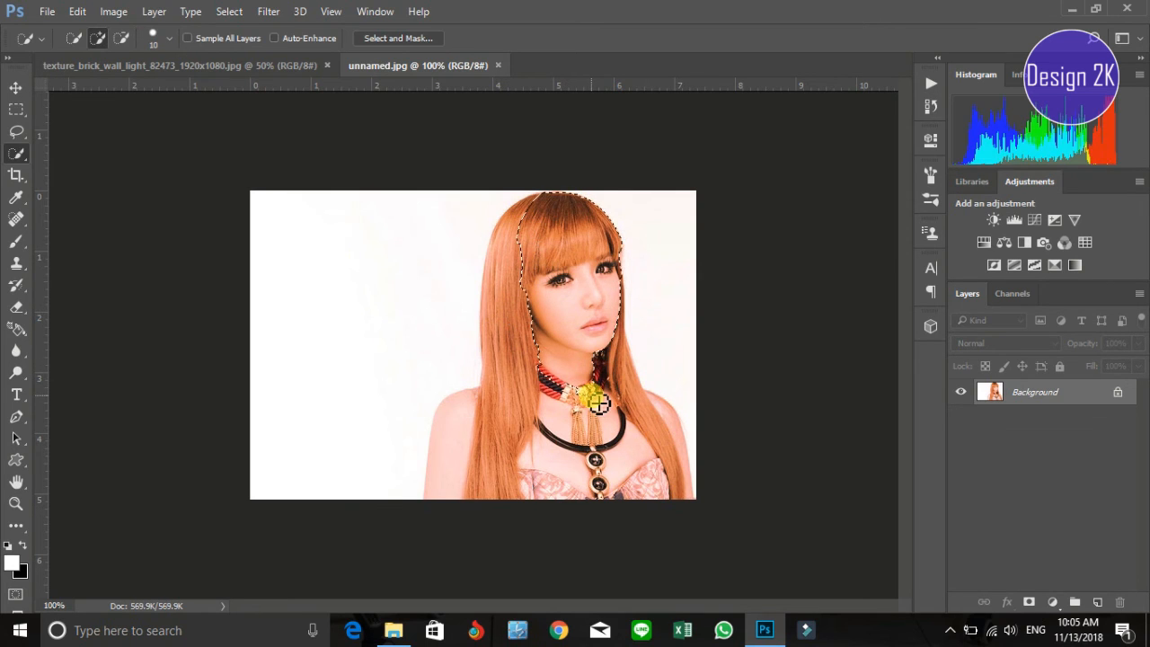
- Extend the quick selection over the long hair beside her face and across the neck, chest and remaining hair
key("ctrl+plus")
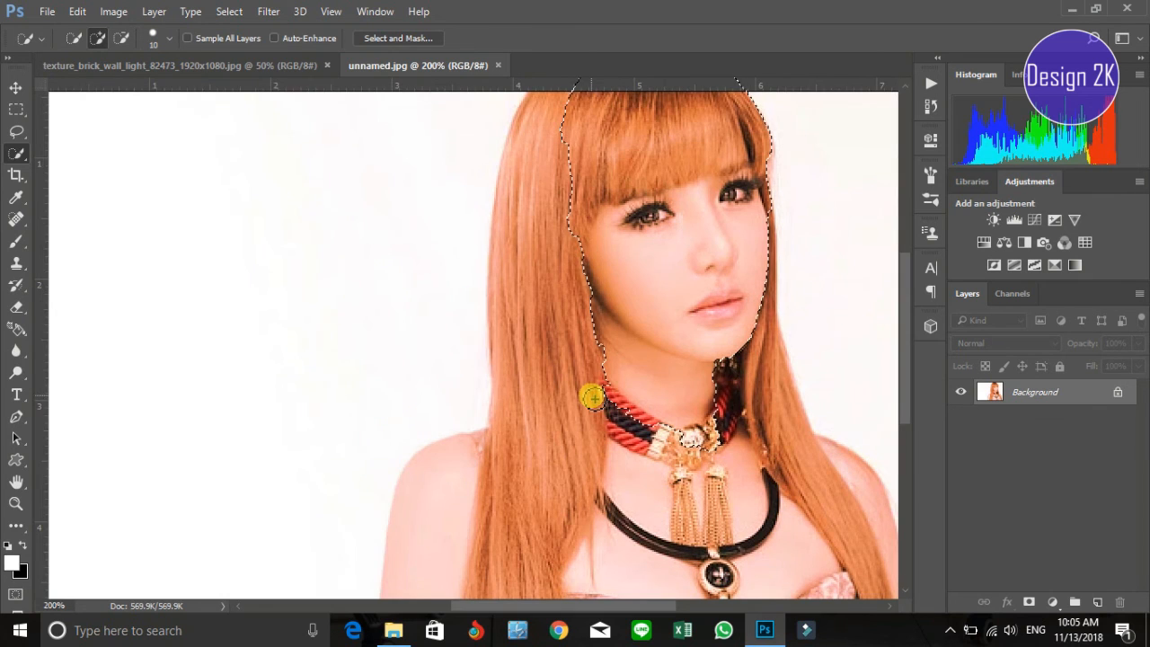
left_click_drag(513, 611, 561, 612)
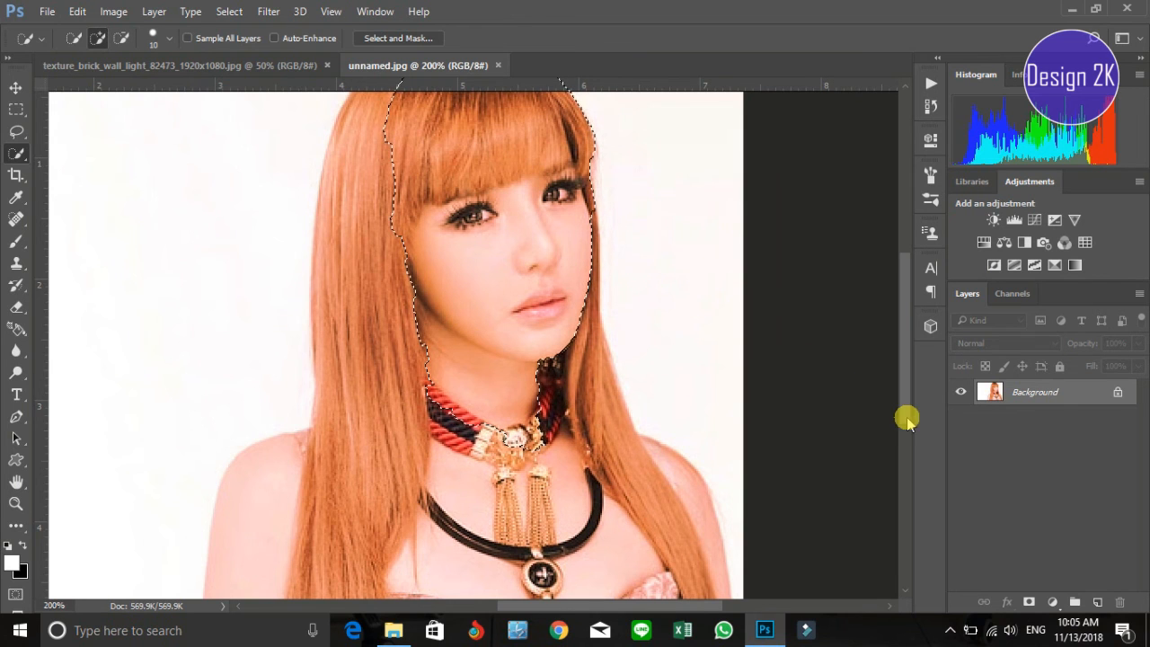
left_click_drag(907, 393, 900, 318)
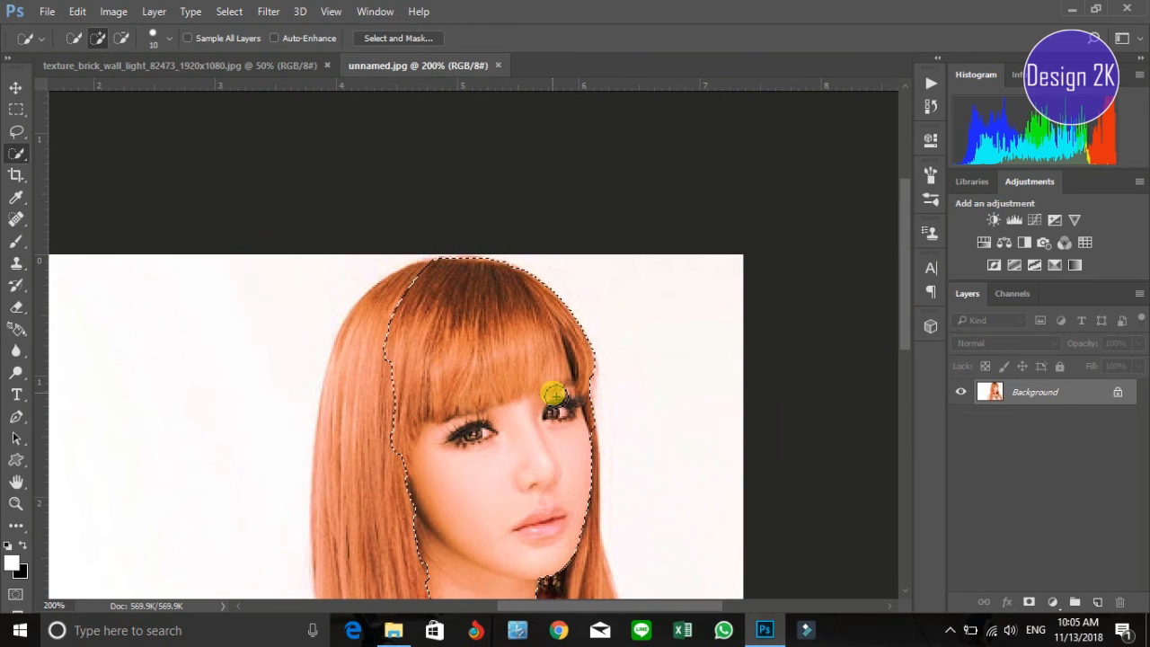
mouse_move(419, 373)
left_mouse_down()
mouse_move(393, 355)
mouse_move(358, 365)
mouse_move(342, 497)
mouse_move(363, 580)
mouse_move(338, 540)
mouse_move(329, 580)
left_mouse_up()
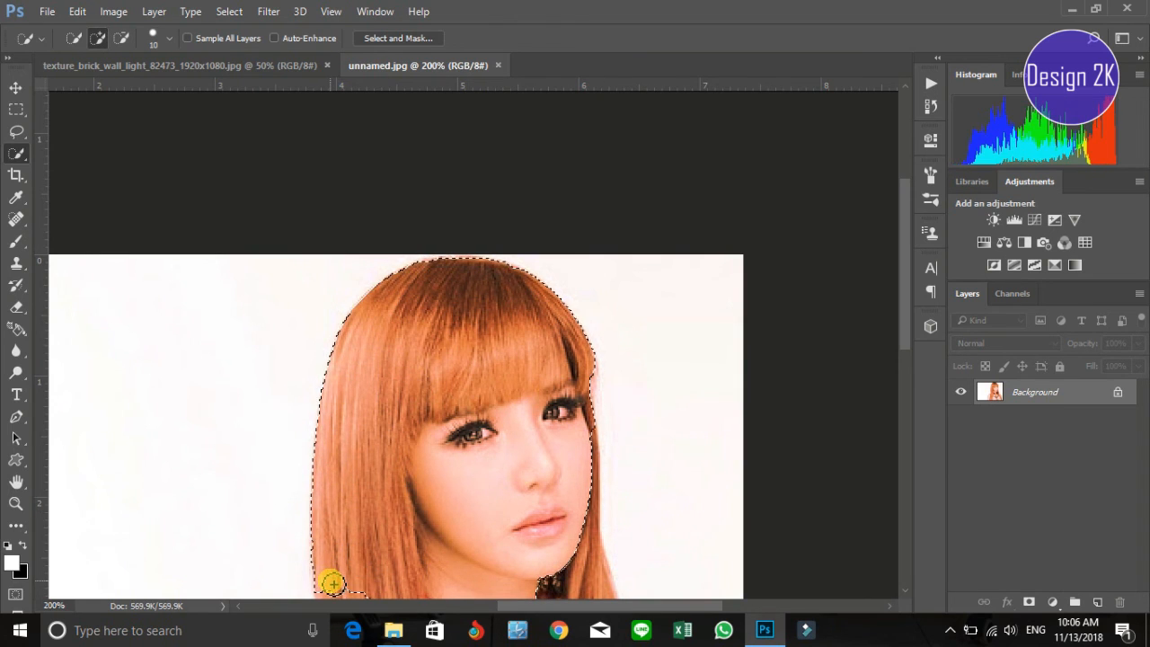
left_click_drag(904, 301, 905, 376)
mouse_move(377, 368)
left_mouse_down()
mouse_move(354, 467)
mouse_move(379, 531)
mouse_move(407, 342)
mouse_move(468, 506)
mouse_move(528, 590)
mouse_move(509, 361)
mouse_move(587, 502)
mouse_move(625, 544)
mouse_move(562, 319)
mouse_move(601, 343)
mouse_move(621, 380)
mouse_move(570, 130)
mouse_move(587, 141)
mouse_move(594, 187)
mouse_move(576, 205)
left_mouse_up()
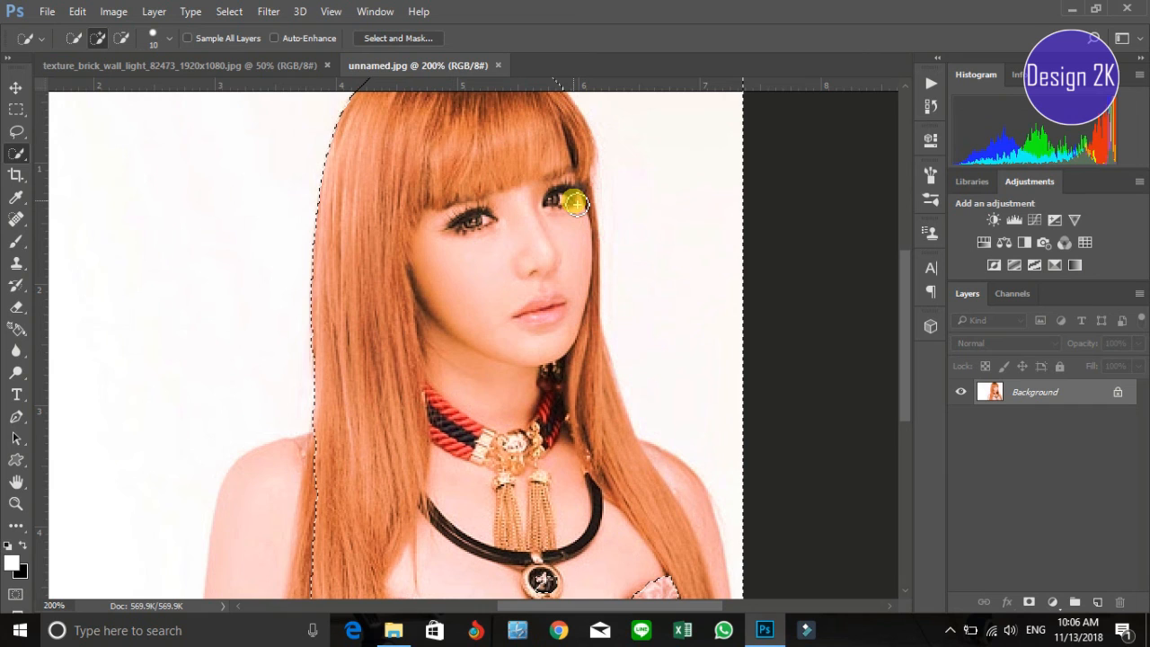
- Subtract the white background on the right of the portrait from the selection and restore the edge beside her eye
mouse_move(576, 204)
left_mouse_down()
mouse_move(737, 110)
mouse_move(747, 86)
left_mouse_up()
key("alt")
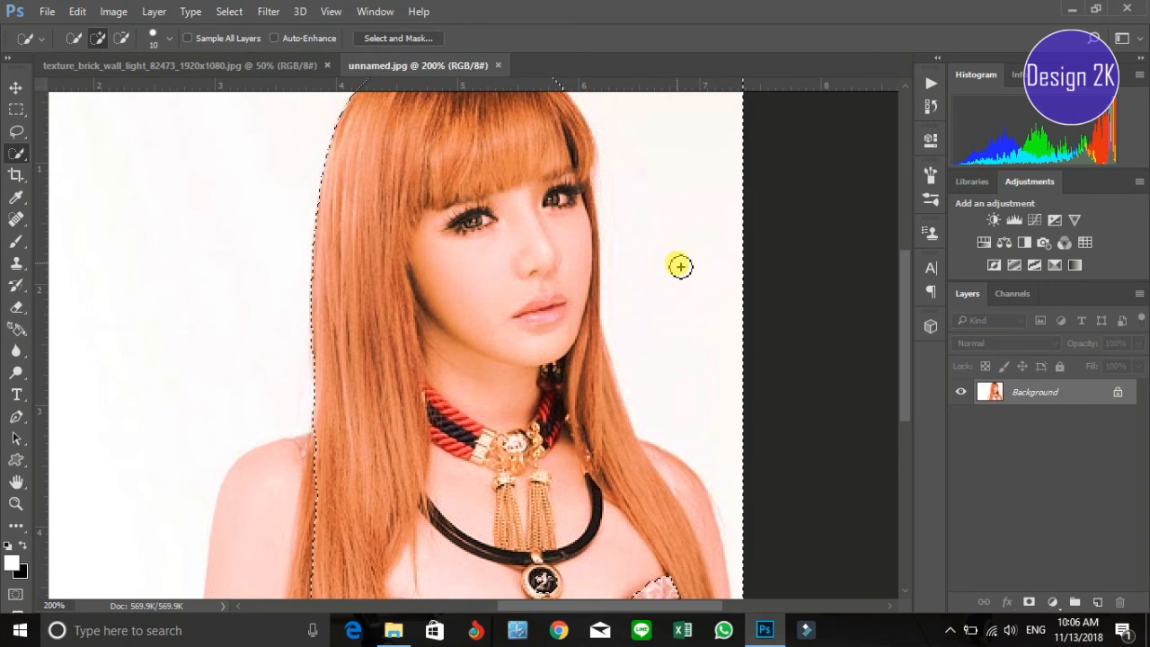
left_click_drag(903, 323, 913, 263)
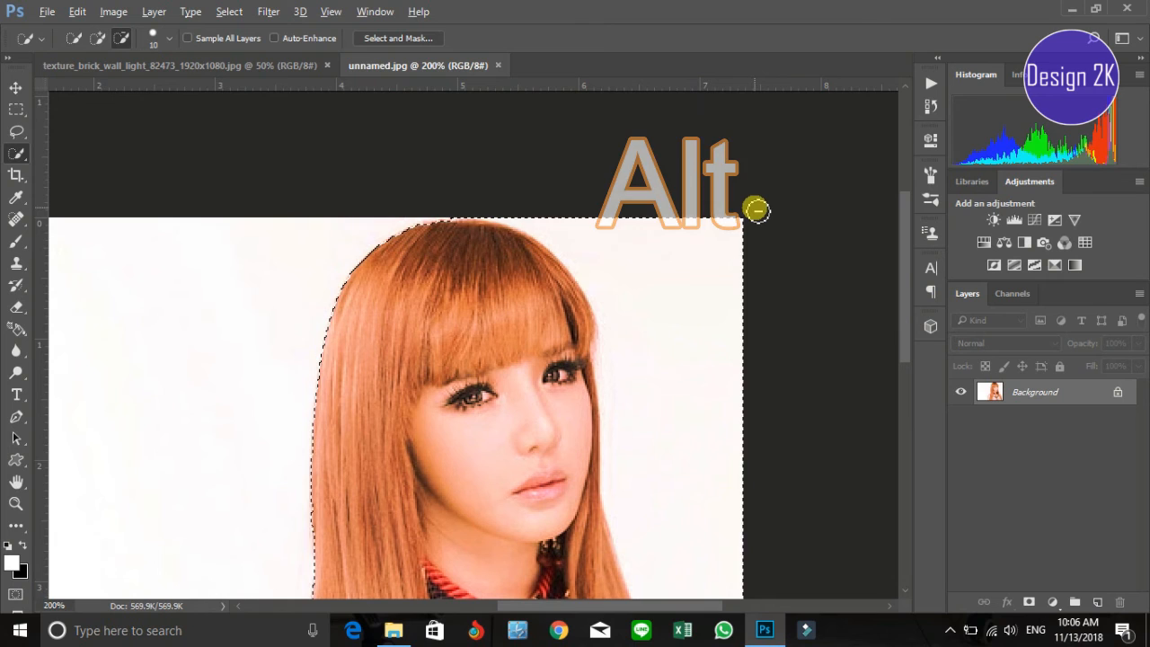
mouse_move(736, 234)
left_mouse_down()
mouse_move(641, 360)
mouse_move(638, 419)
mouse_move(674, 641)
left_mouse_up()
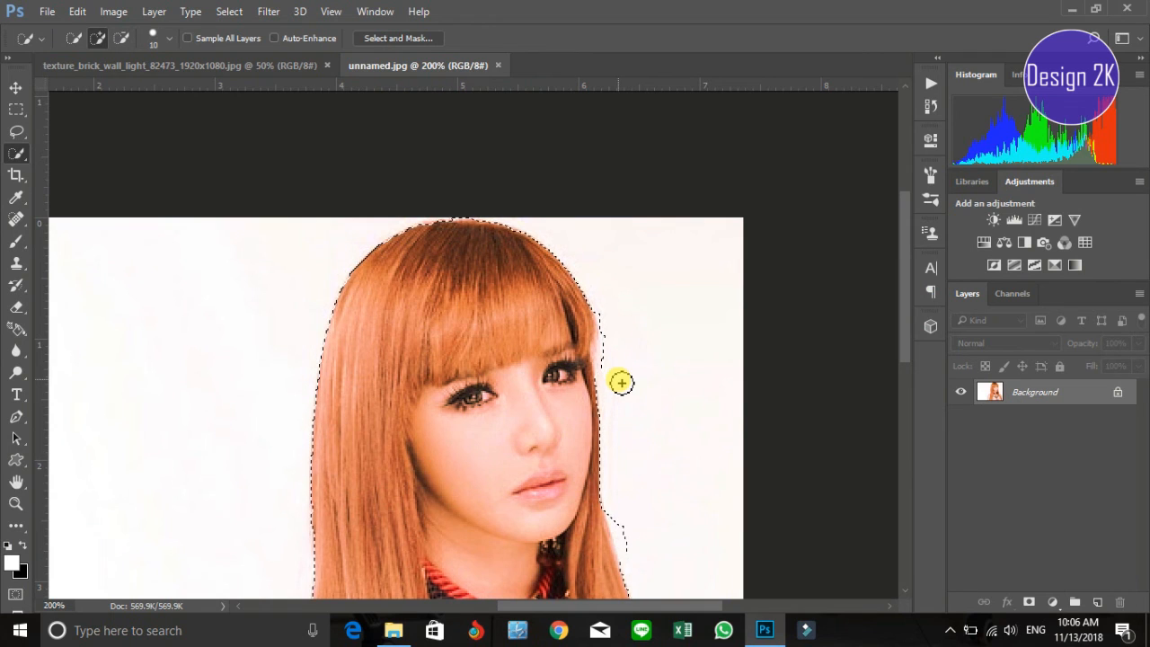
left_click(609, 324, "alt")
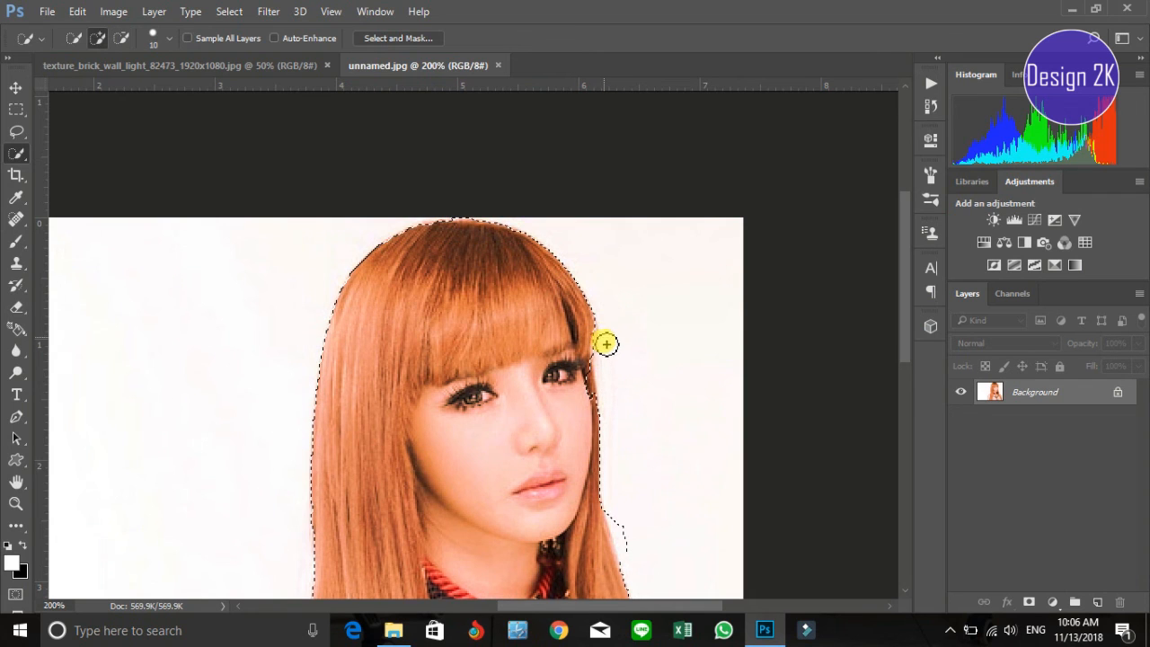
left_click_drag(575, 373, 579, 380)
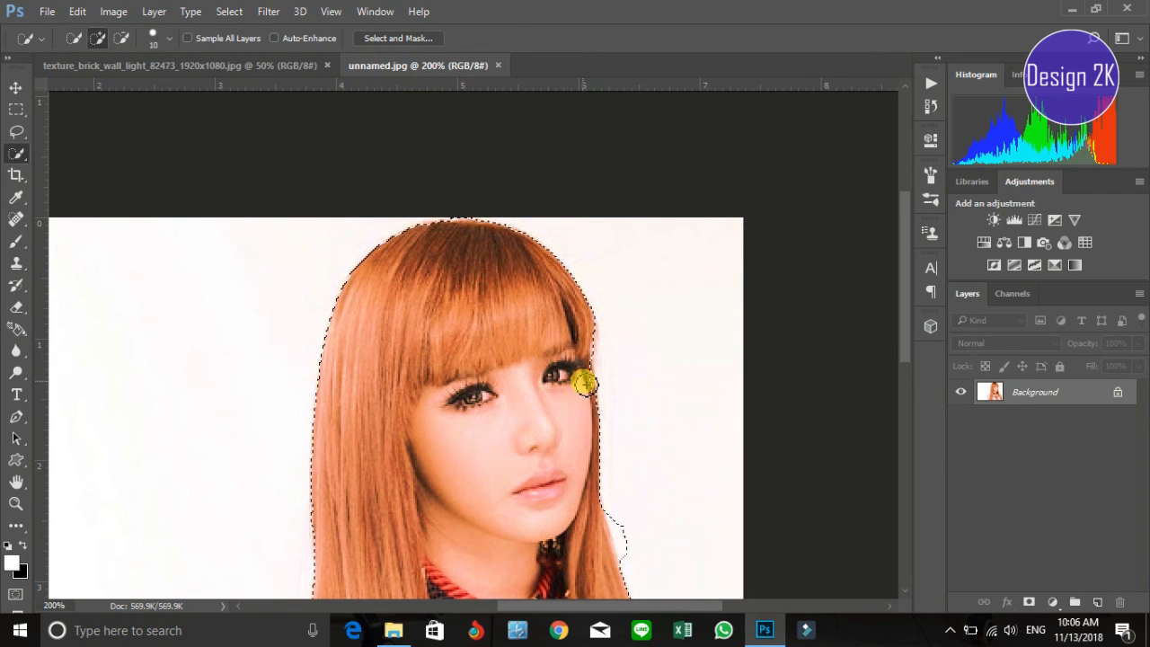
- Remove the leftover background patch beside the right-hand hair from the selection and add the missing strip of the shoulder
left_click_drag(905, 303, 889, 411)
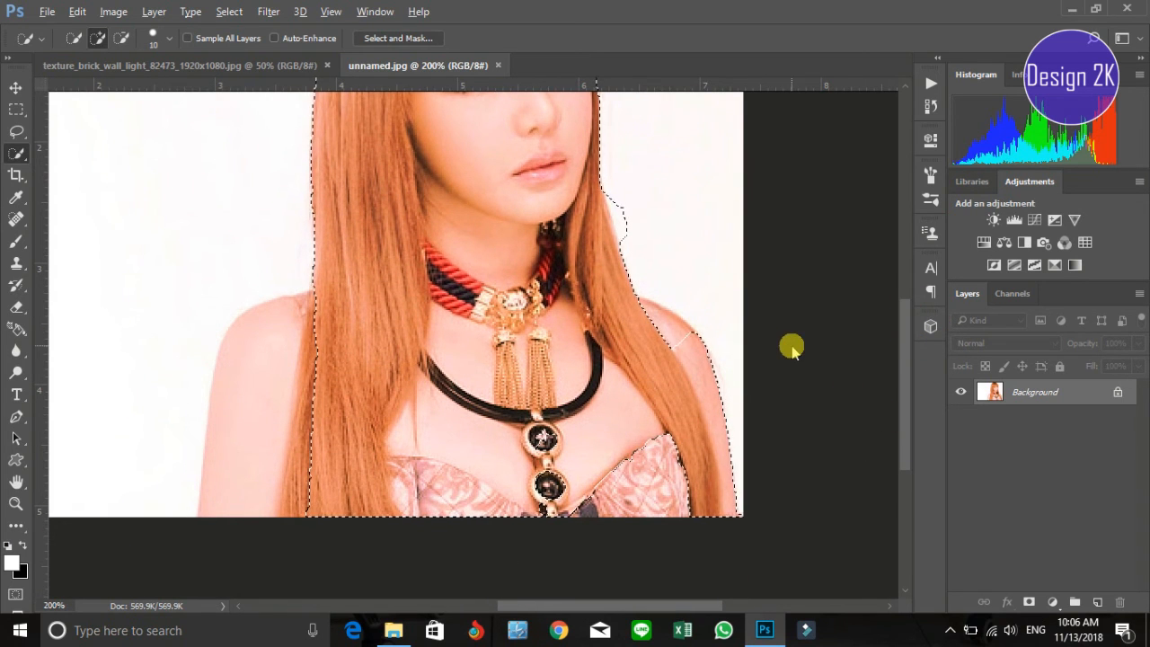
left_click(635, 216, "alt")
mouse_move(634, 236)
left_mouse_down()
mouse_move(615, 197)
mouse_move(634, 248)
left_mouse_up()
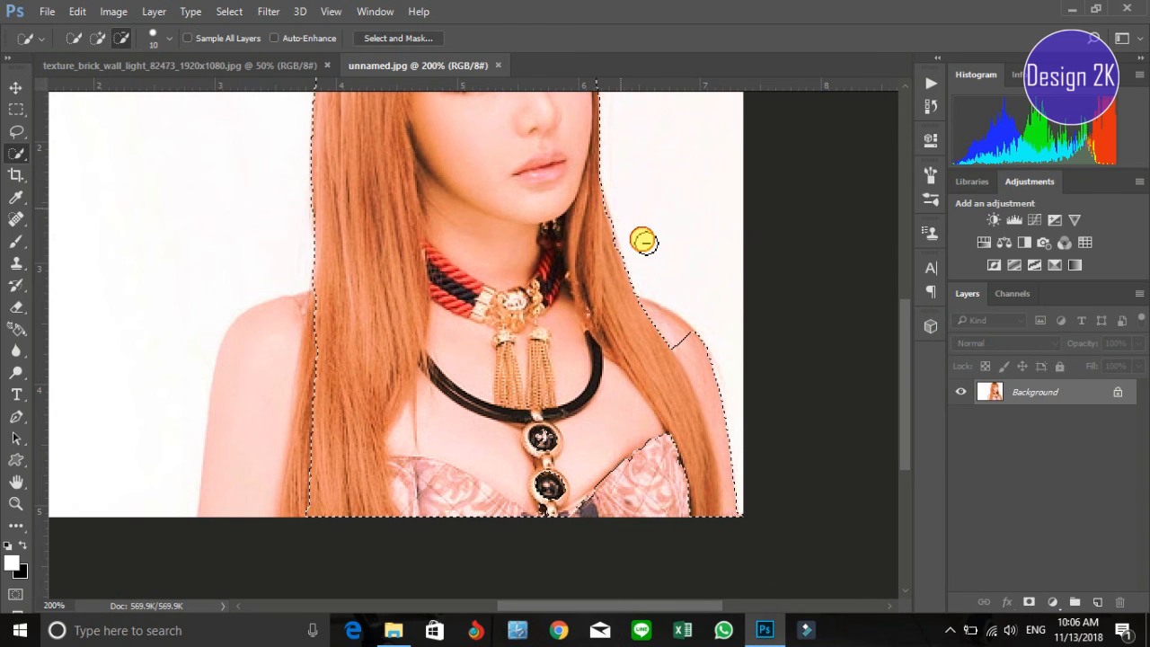
left_click(672, 342)
mouse_move(671, 342)
left_mouse_down()
mouse_move(630, 314)
mouse_move(662, 334)
left_mouse_up()
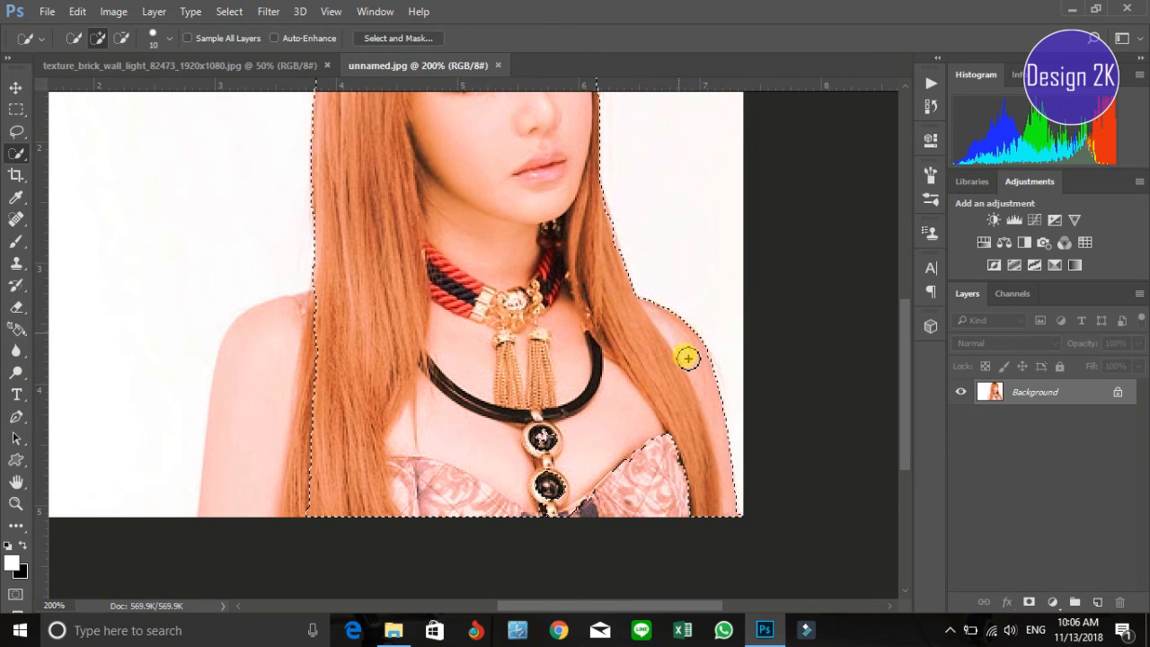
- Add the missing part of the floral bodice and the shoulder and arm on the left of the image to the selection
left_click_drag(904, 314, 906, 373)
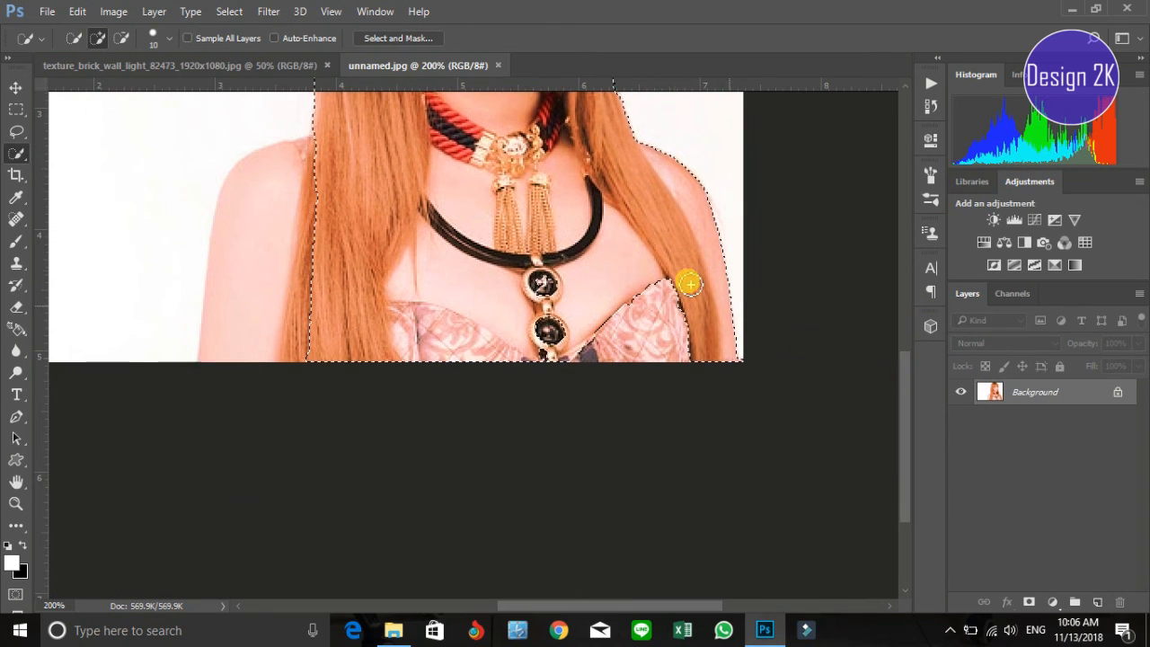
left_click_drag(663, 273, 655, 319)
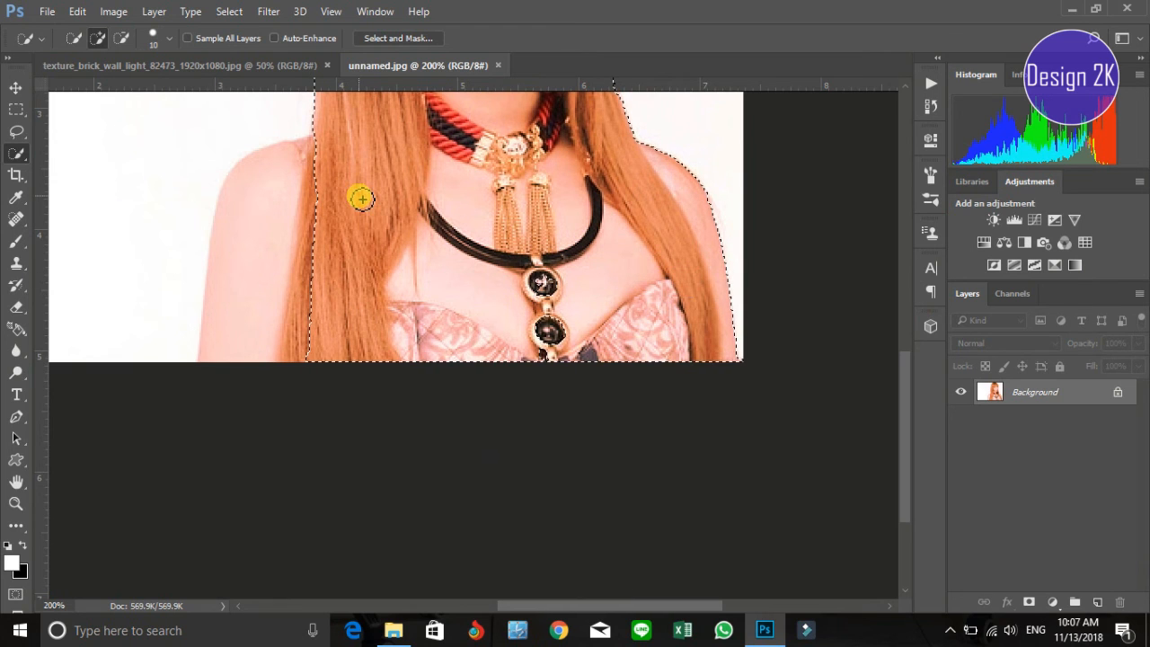
left_click_drag(313, 147, 248, 200)
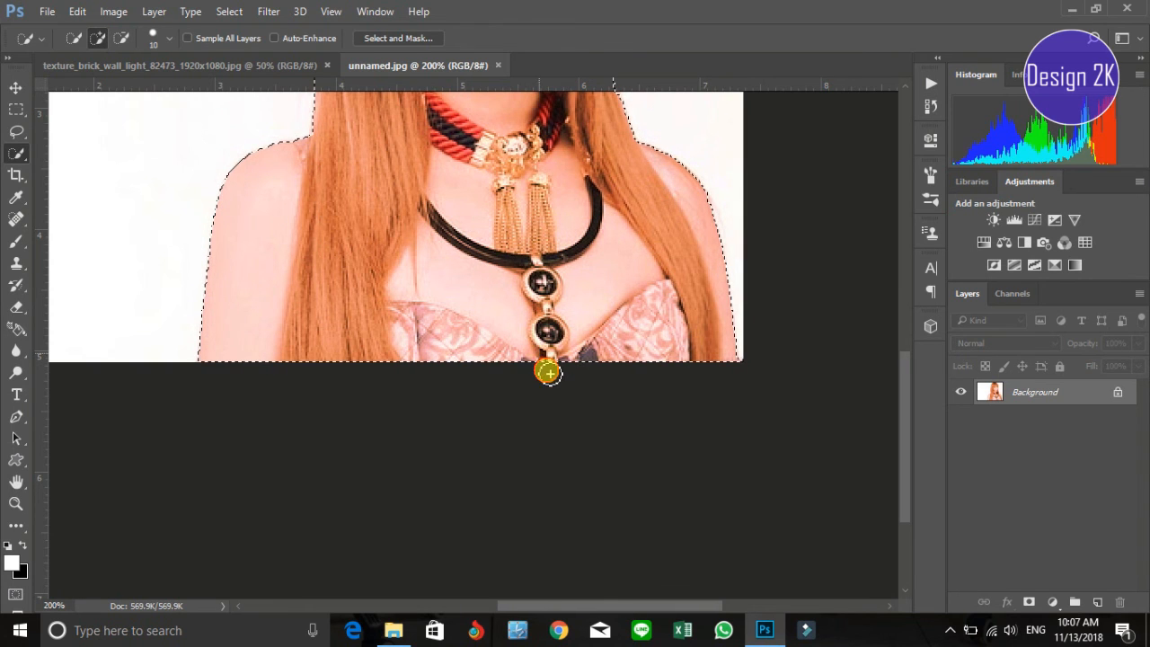
- Check the selection outline around the woman, including a Quick Mask preview, and copy the selected figure to a new layer
left_click_drag(898, 420, 886, 276)
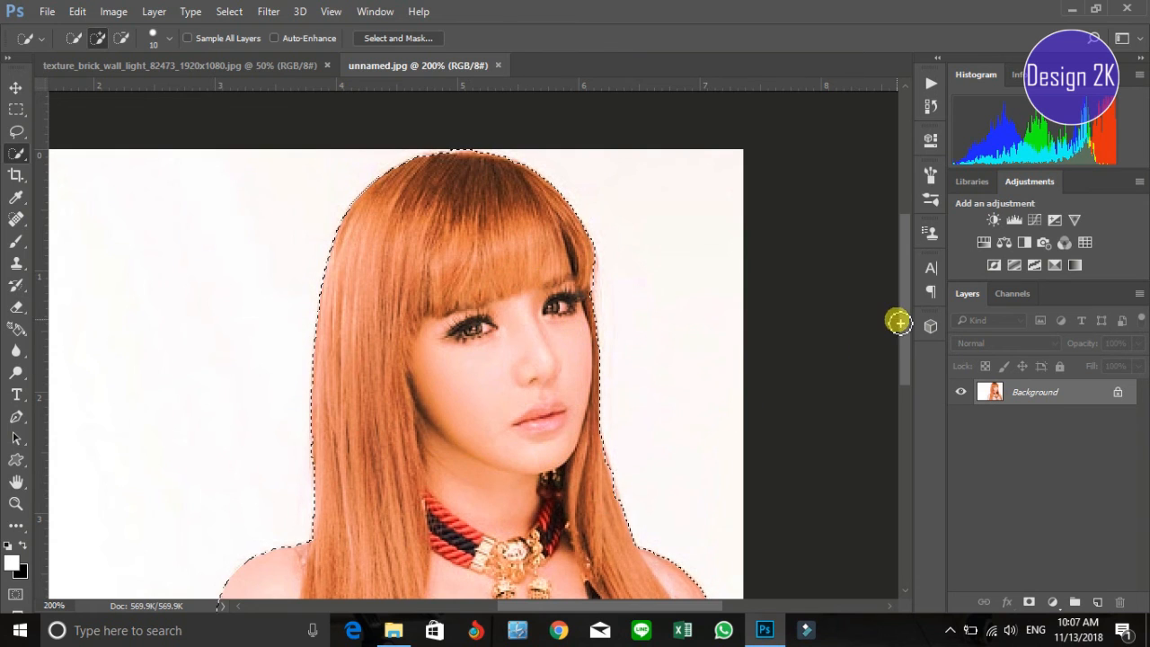
left_click_drag(908, 318, 888, 365)
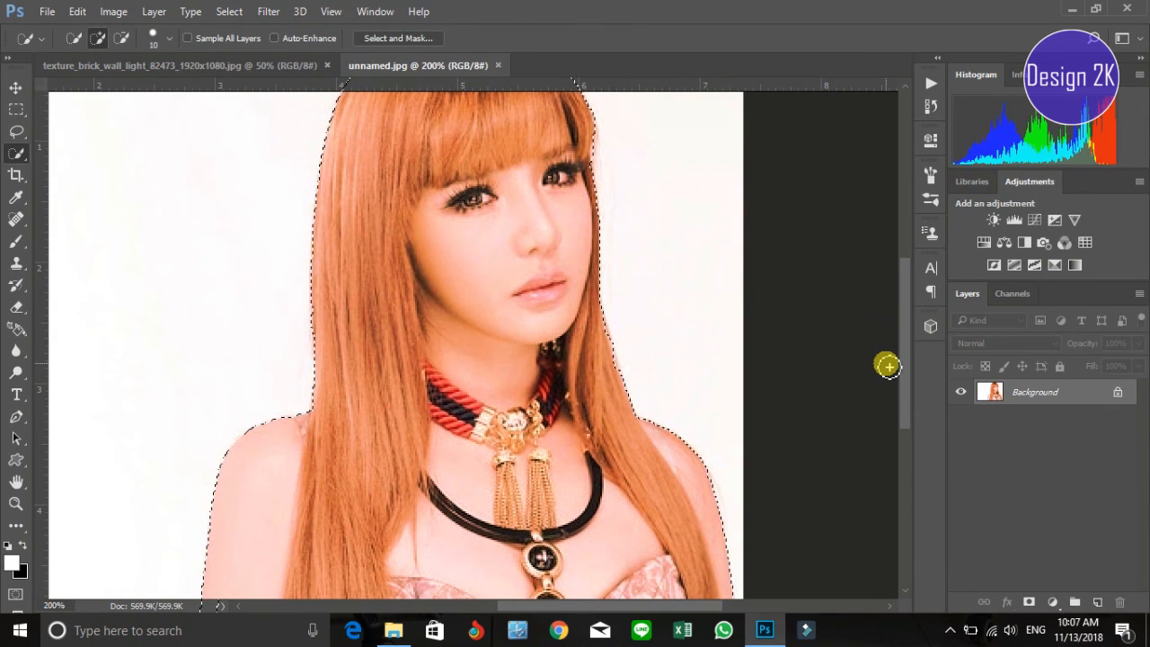
key("Return")
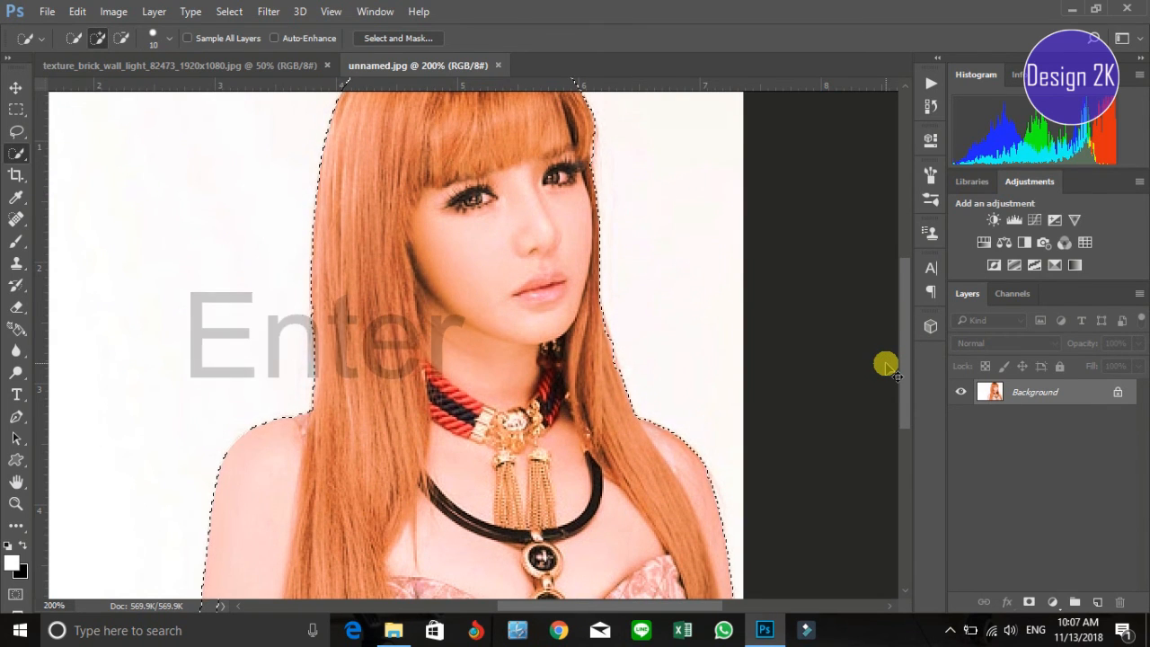
key("ctrl+0")
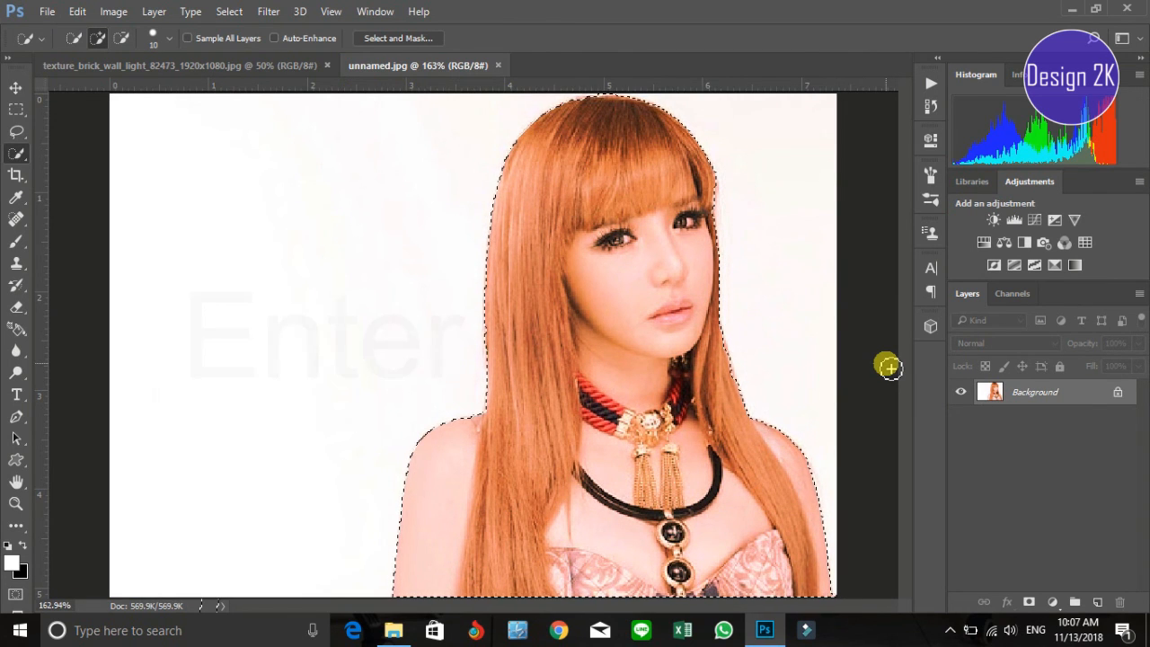
key("q")
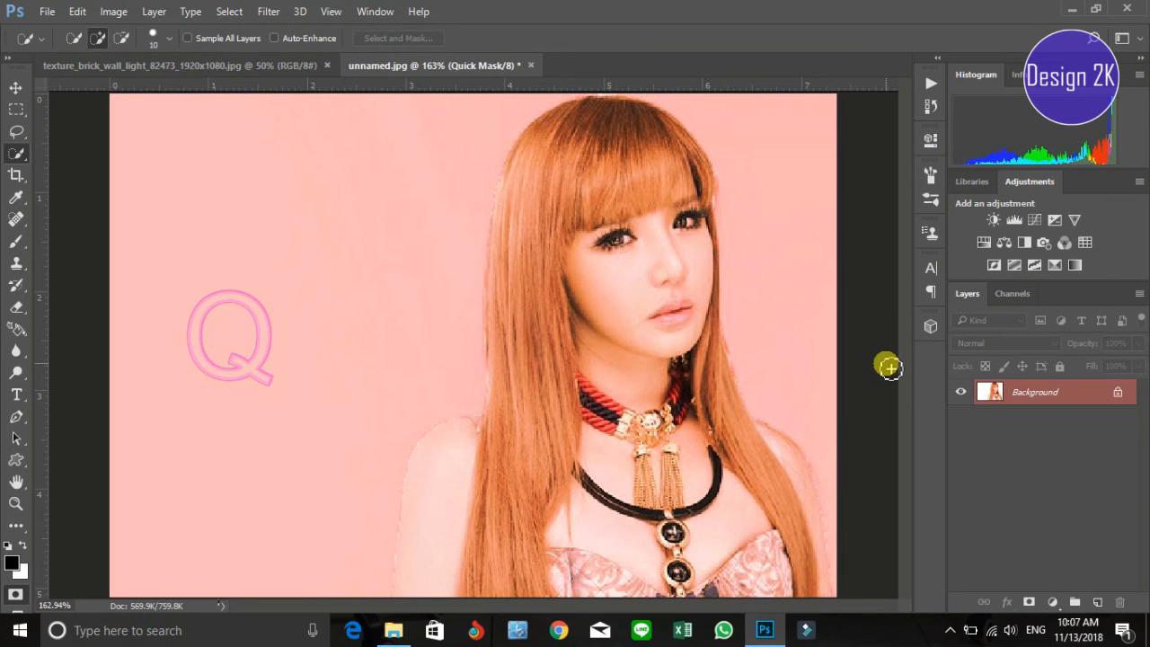
key("q")
key("ctrl+j")
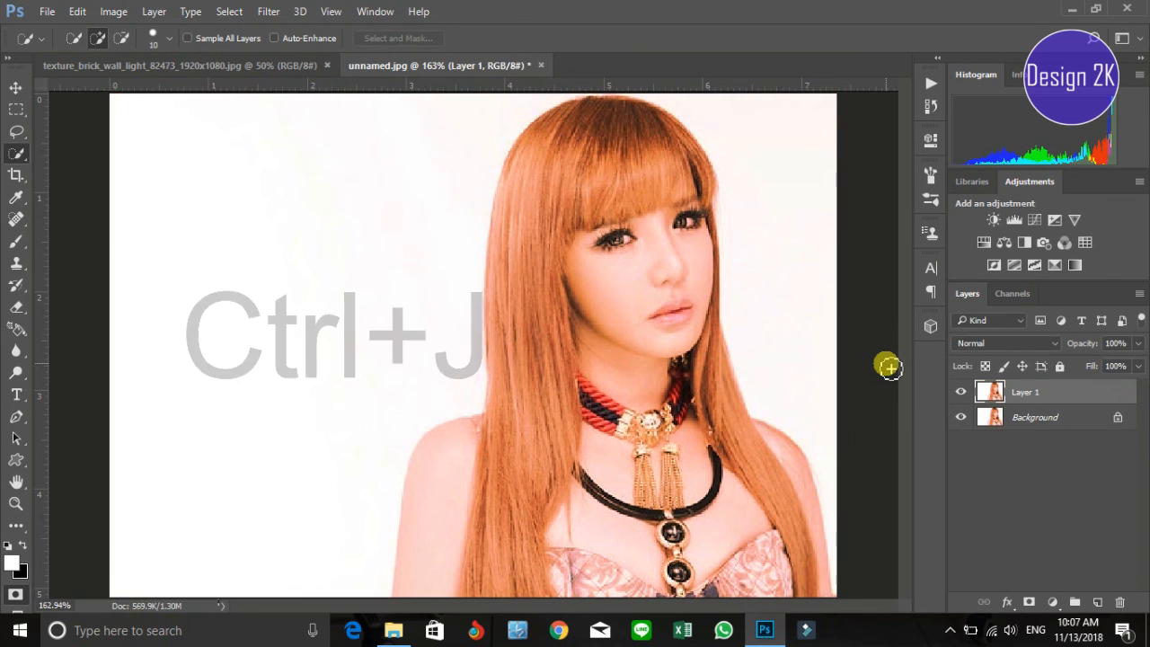
- Load the new layer's outline as a selection and move the cut-out woman into the brick wall document
left_click(996, 396, "ctrl")
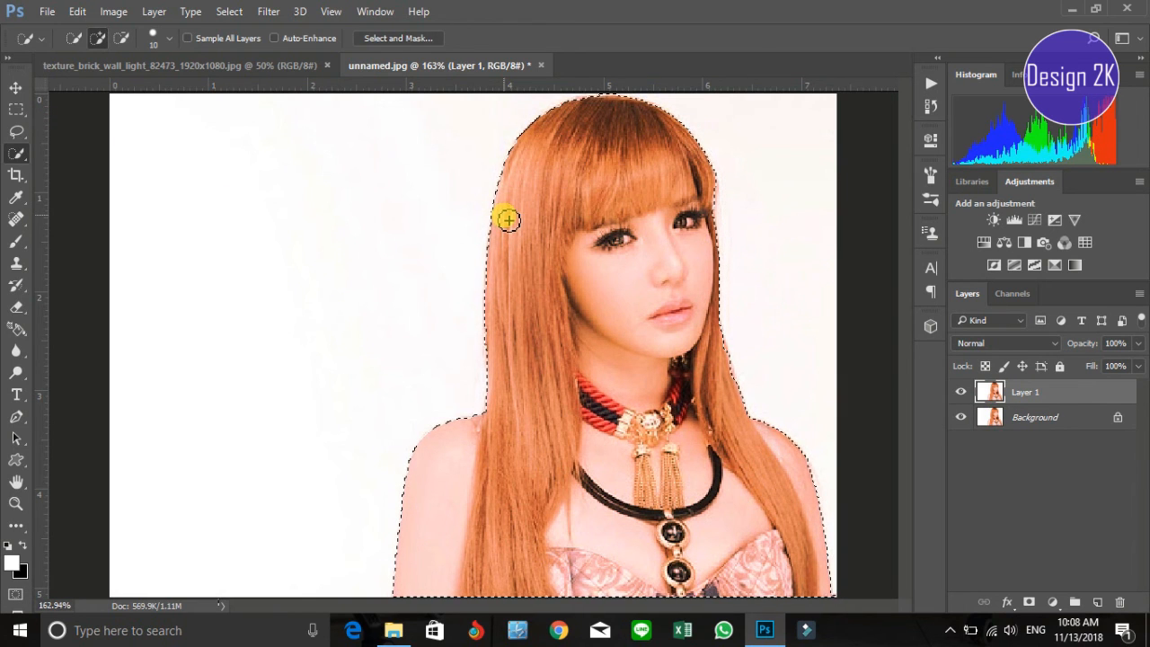
key("v")
left_click_drag(594, 226, 377, 221)
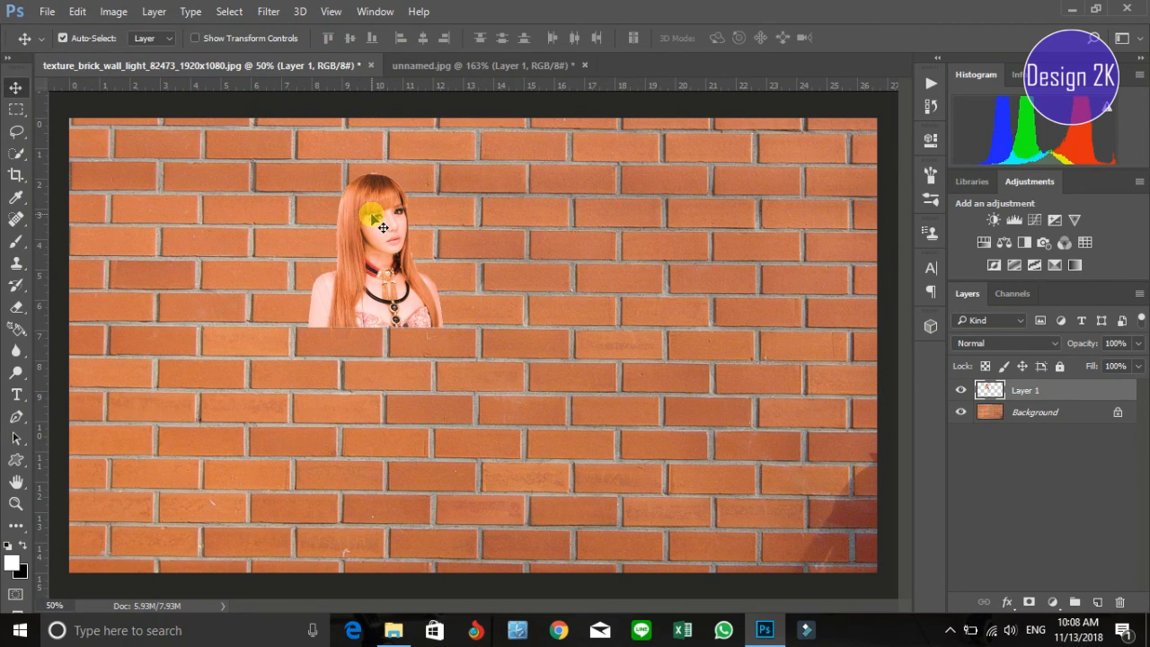
- Scale the portrait proportionally to about 261% and place it so the bust meets the lower edge of the brick wall
key("ctrl+t")
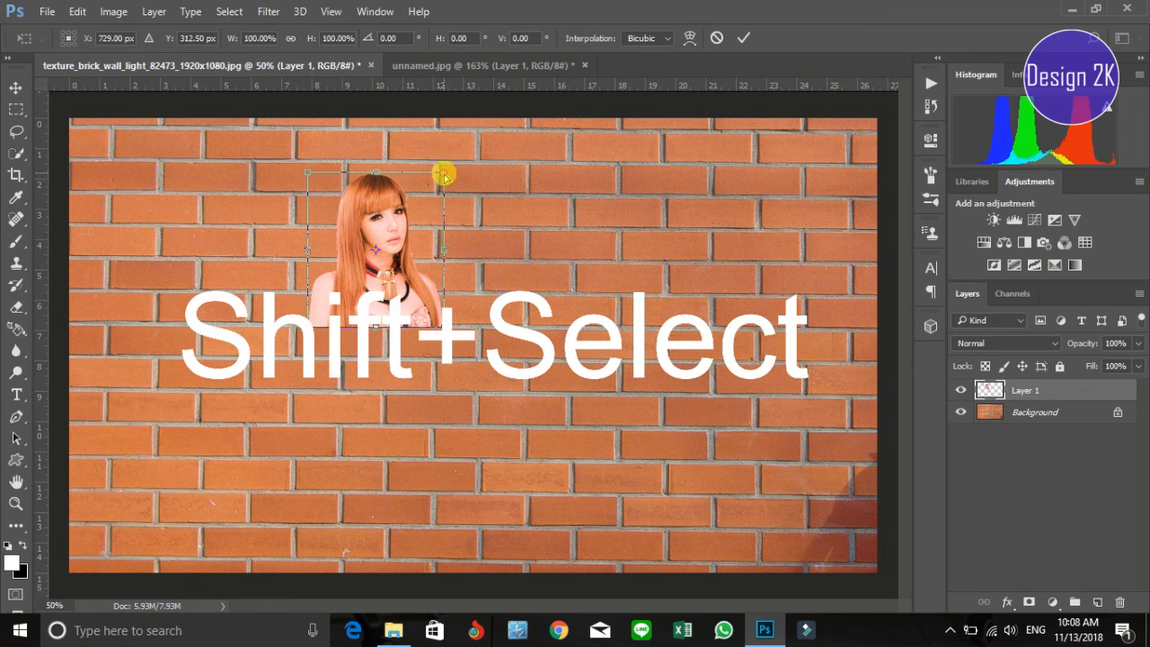
left_click_drag(443, 173, 506, 146)
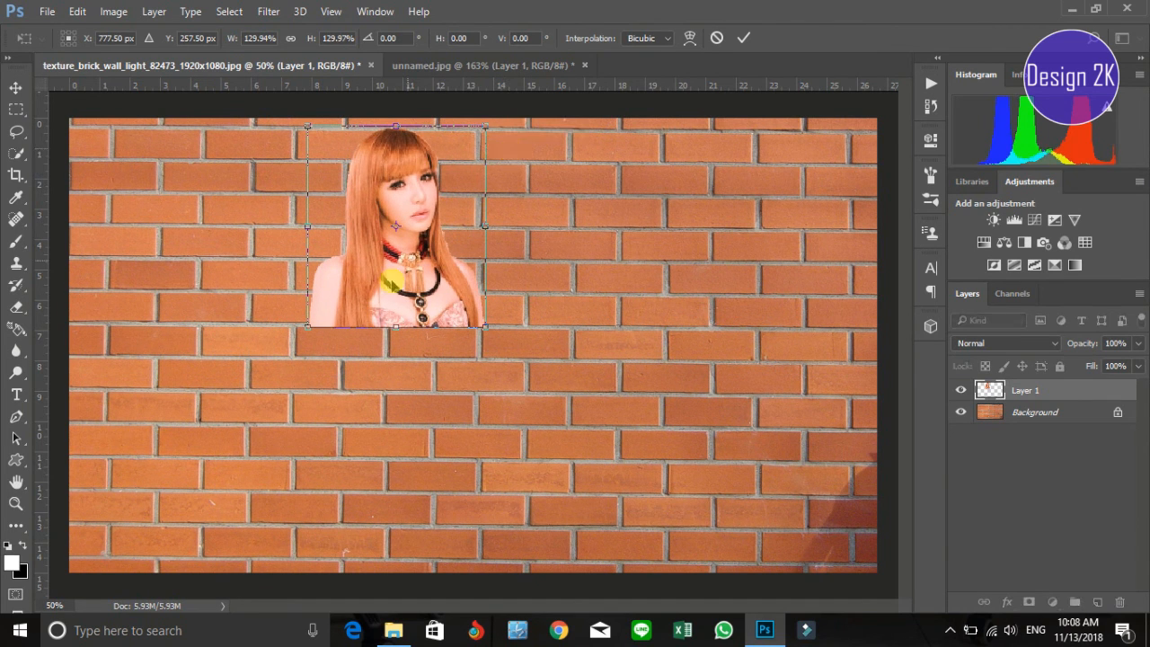
left_click_drag(486, 331, 639, 552)
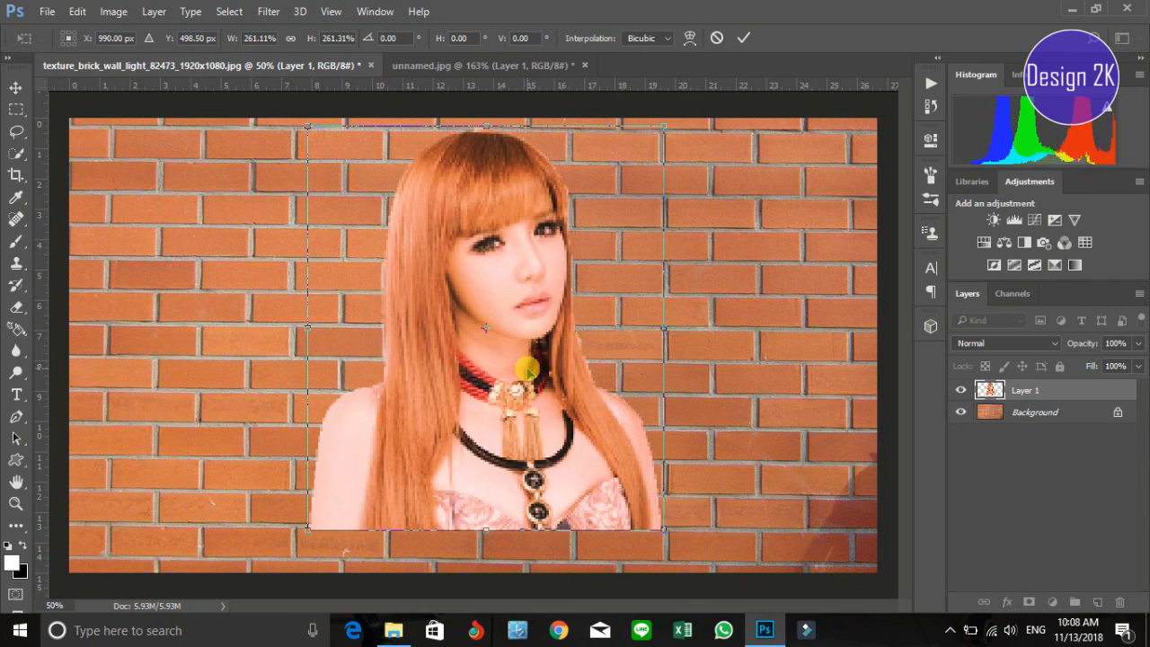
scroll(528, 370, "up", 1)
key("Return")
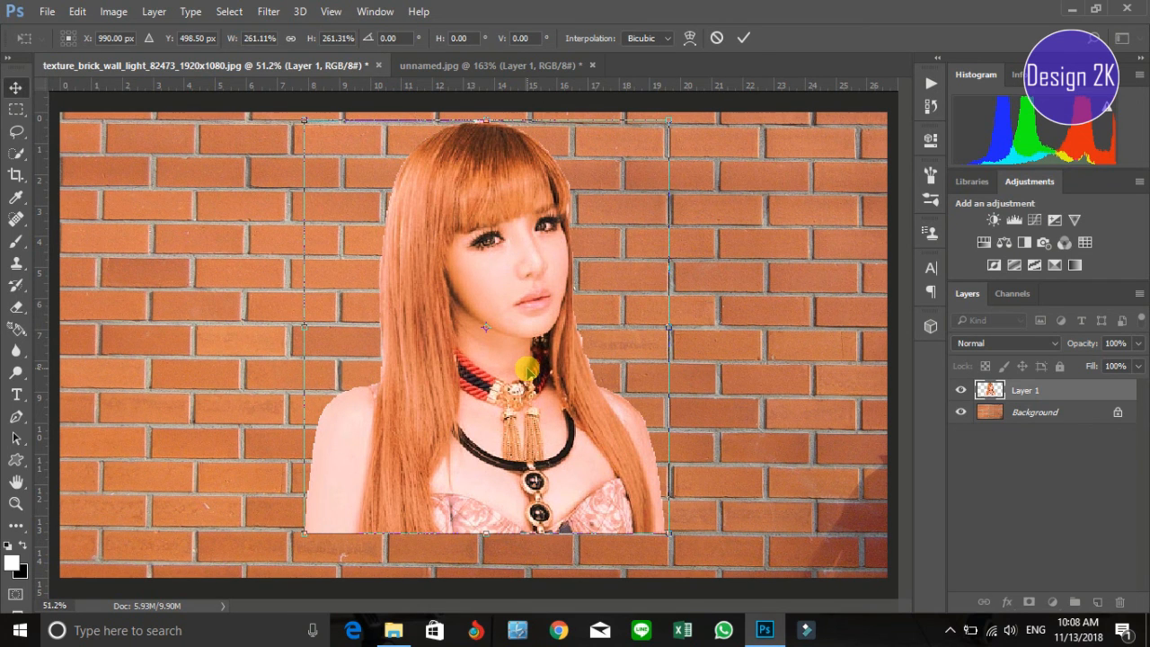
left_click_drag(513, 290, 488, 330)
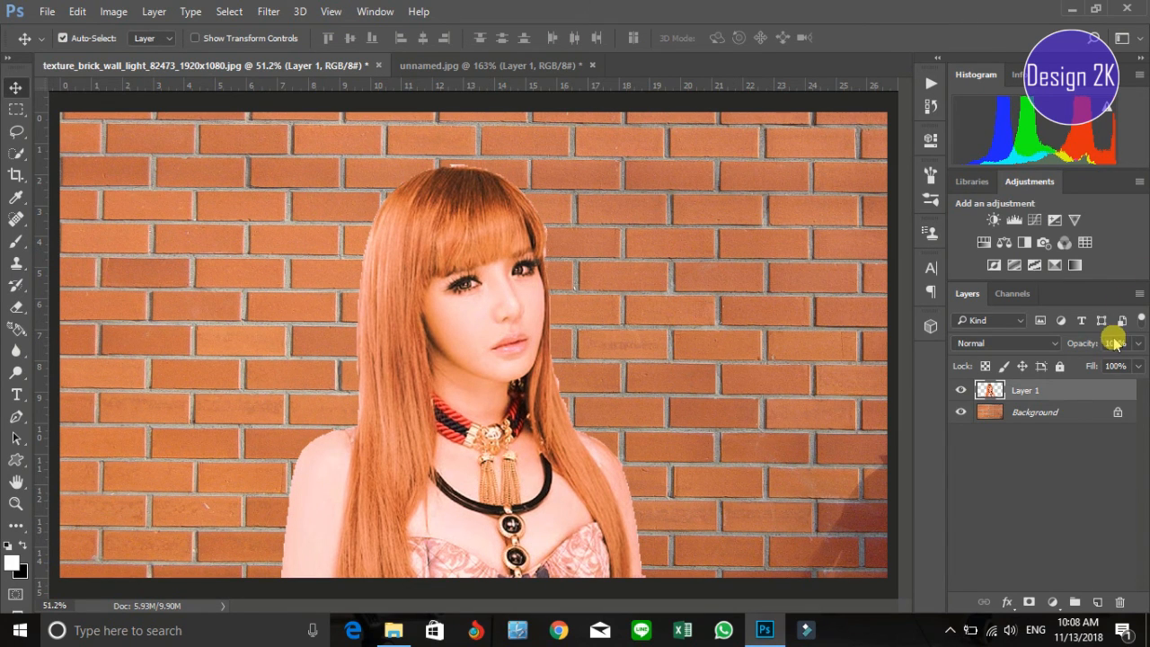
- Convert the portrait layer to a smart object and give it a 3 px black stroke positioned inside
left_click(1139, 294)
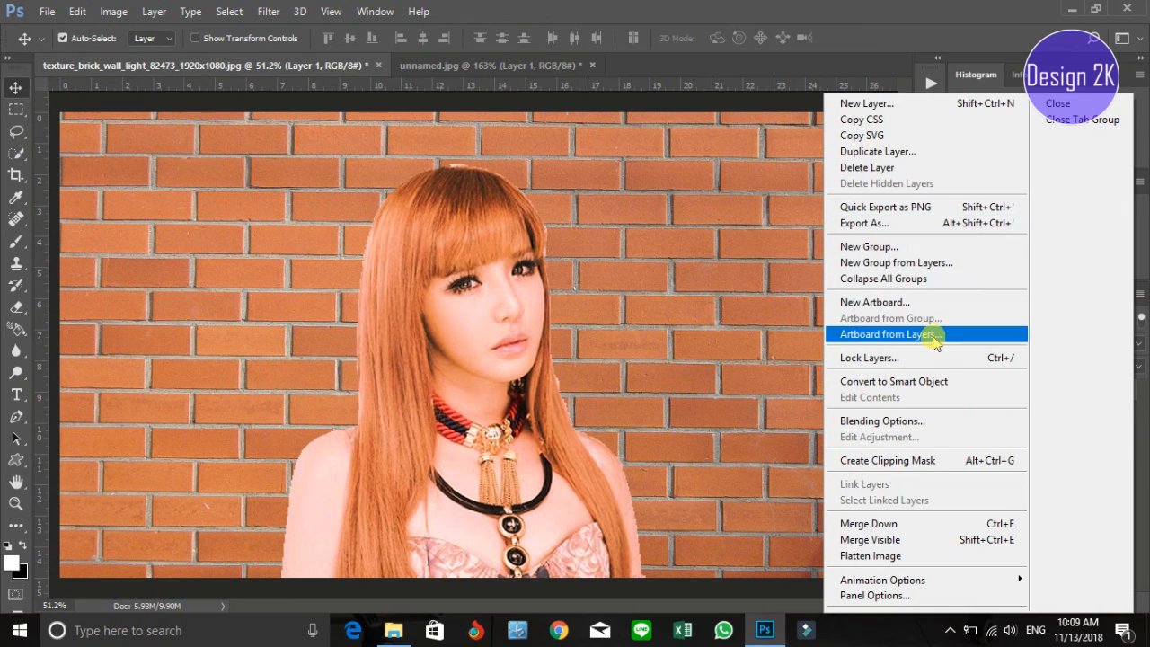
left_click(887, 381)
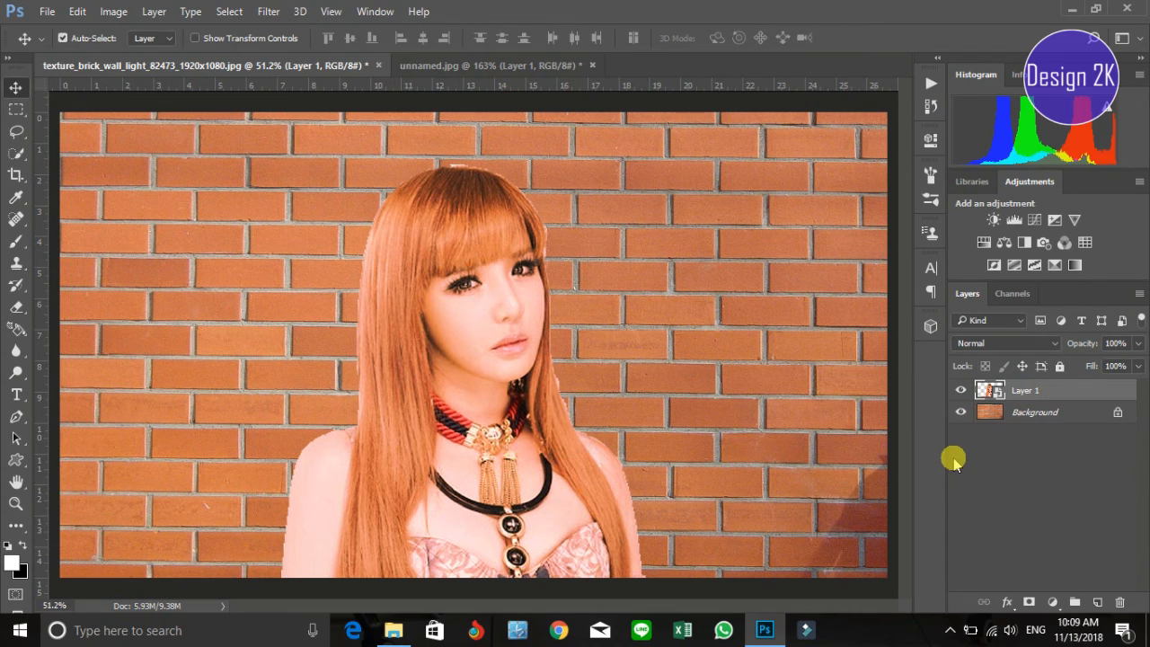
left_click(1008, 602)
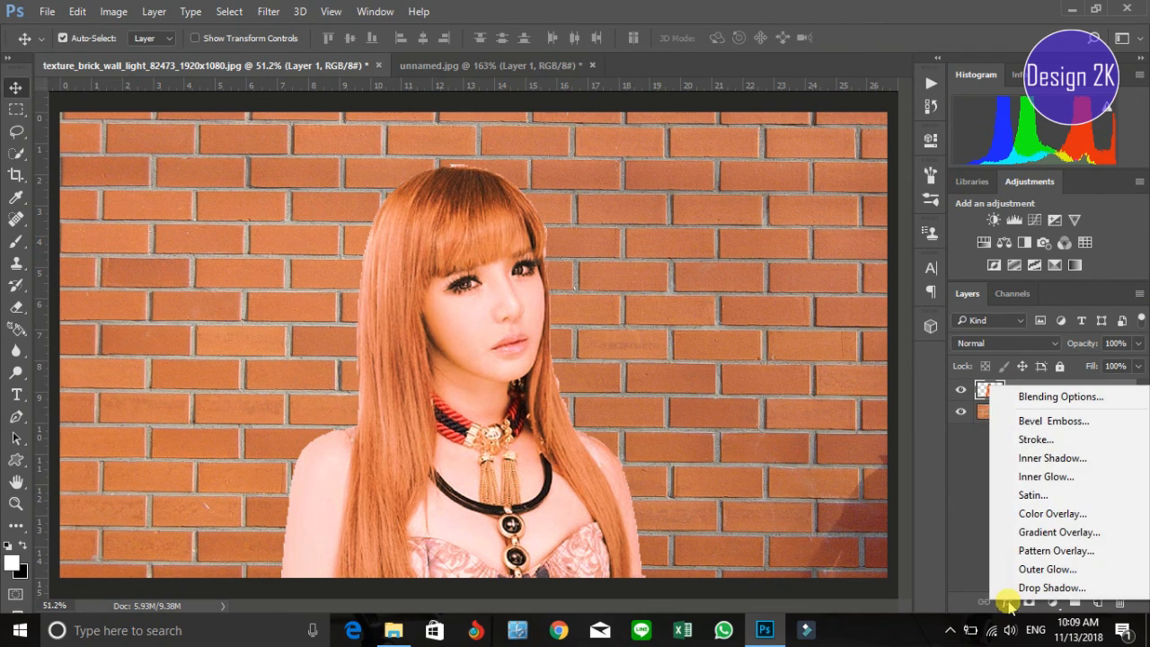
left_click(1035, 440)
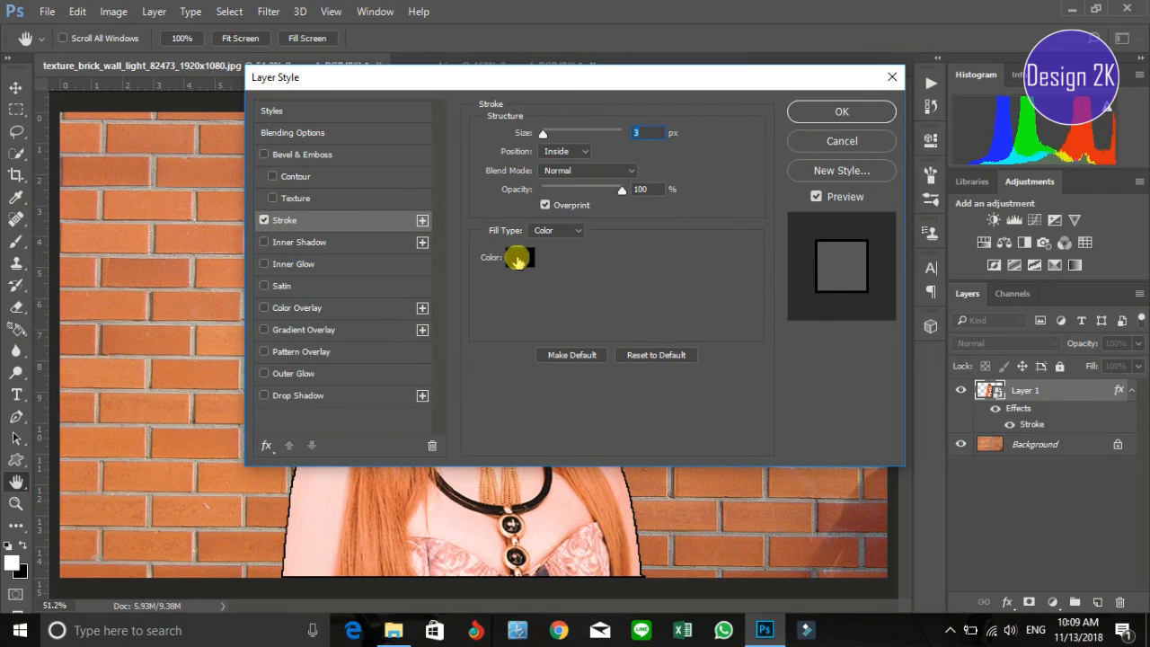
left_click(520, 258)
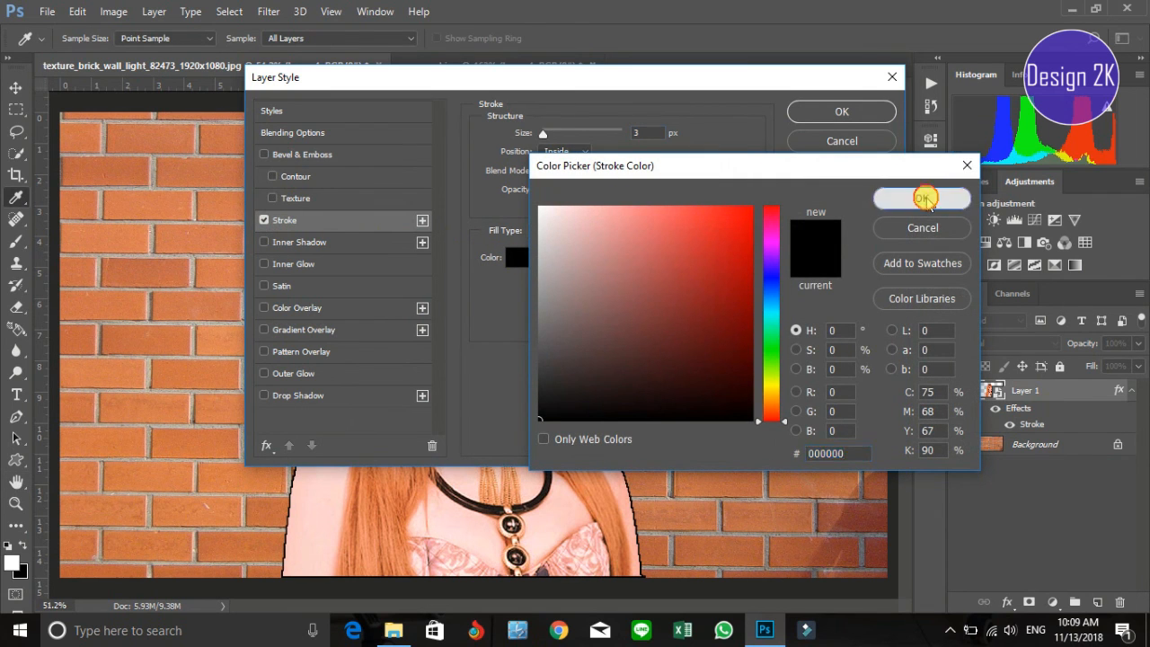
left_click(922, 198)
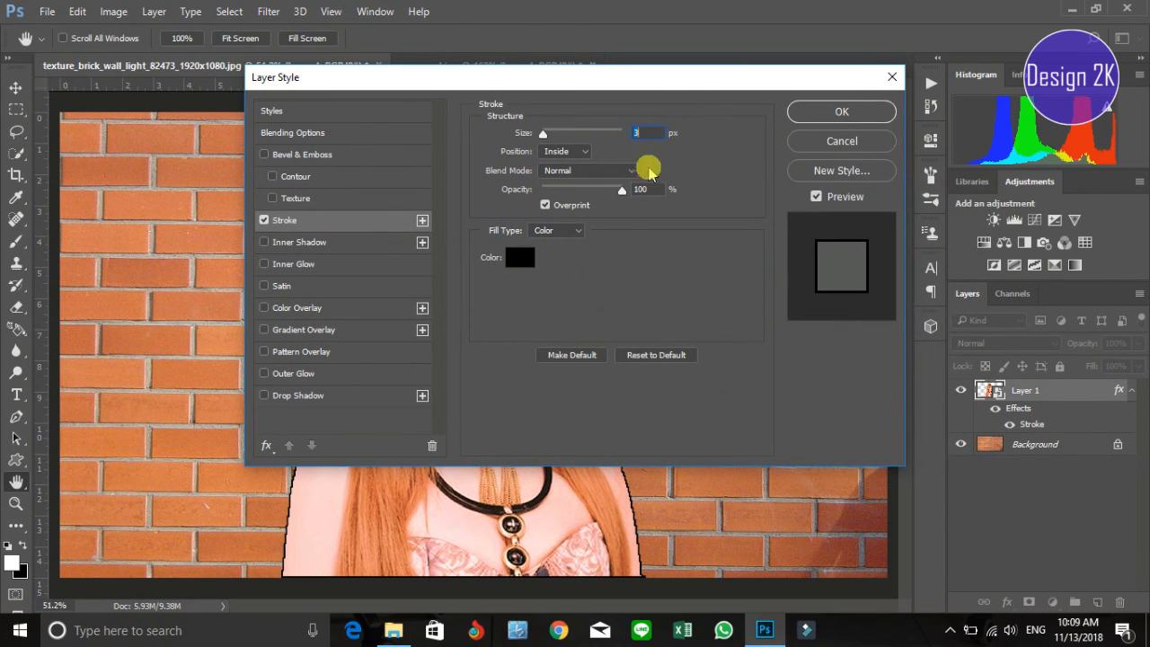
left_click(861, 112)
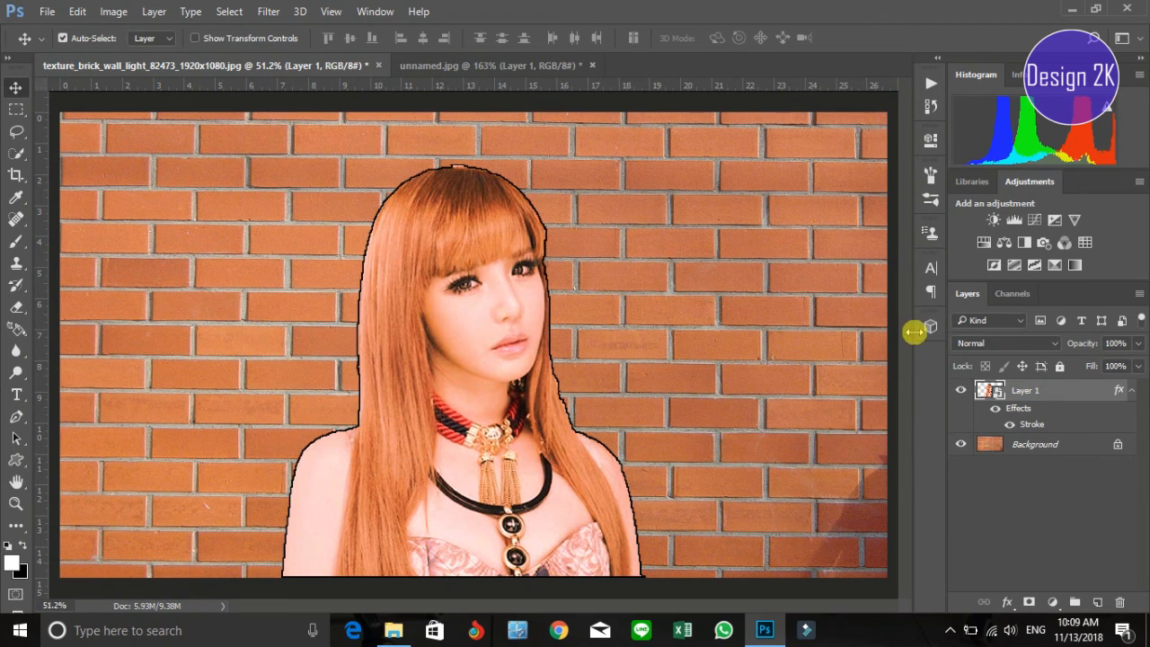
- Set the portrait layer's blend mode to Overlay and apply the Fresco filter with brush size 1, brush detail 10 and texture 1
left_click(1000, 345)
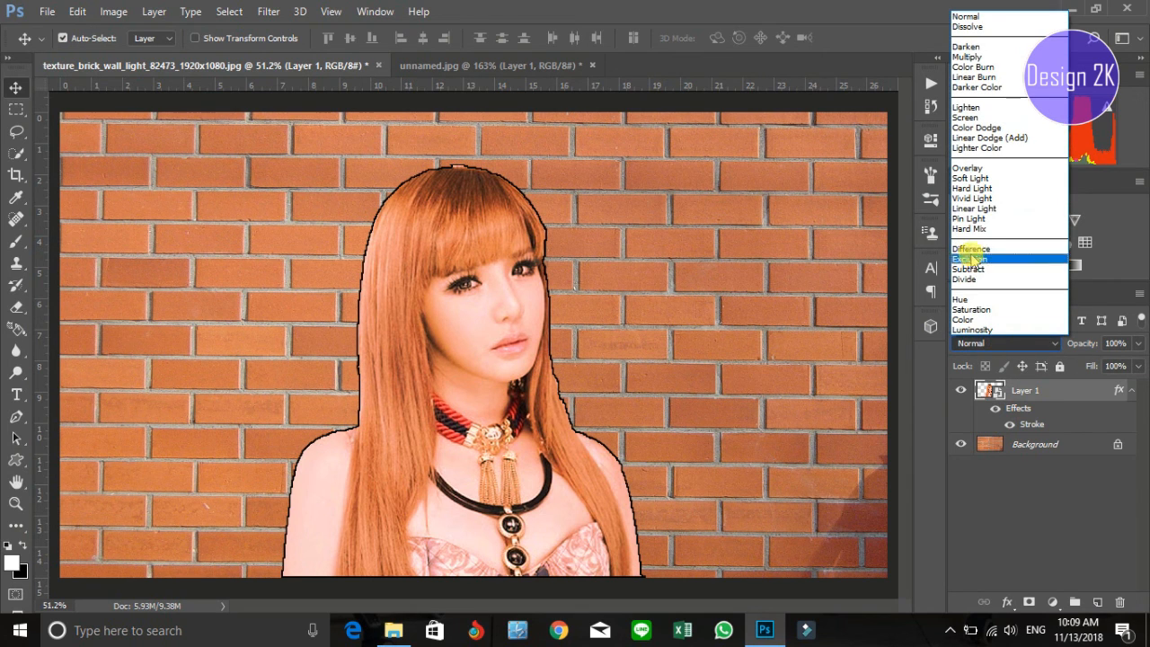
left_click(963, 169)
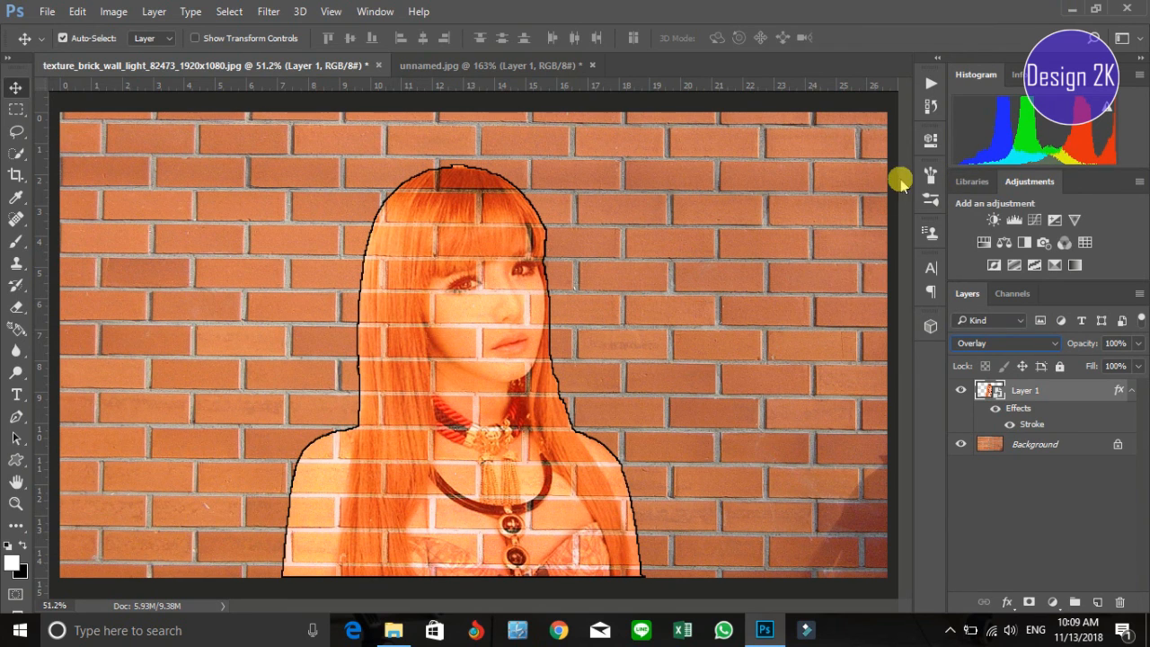
left_click(266, 12)
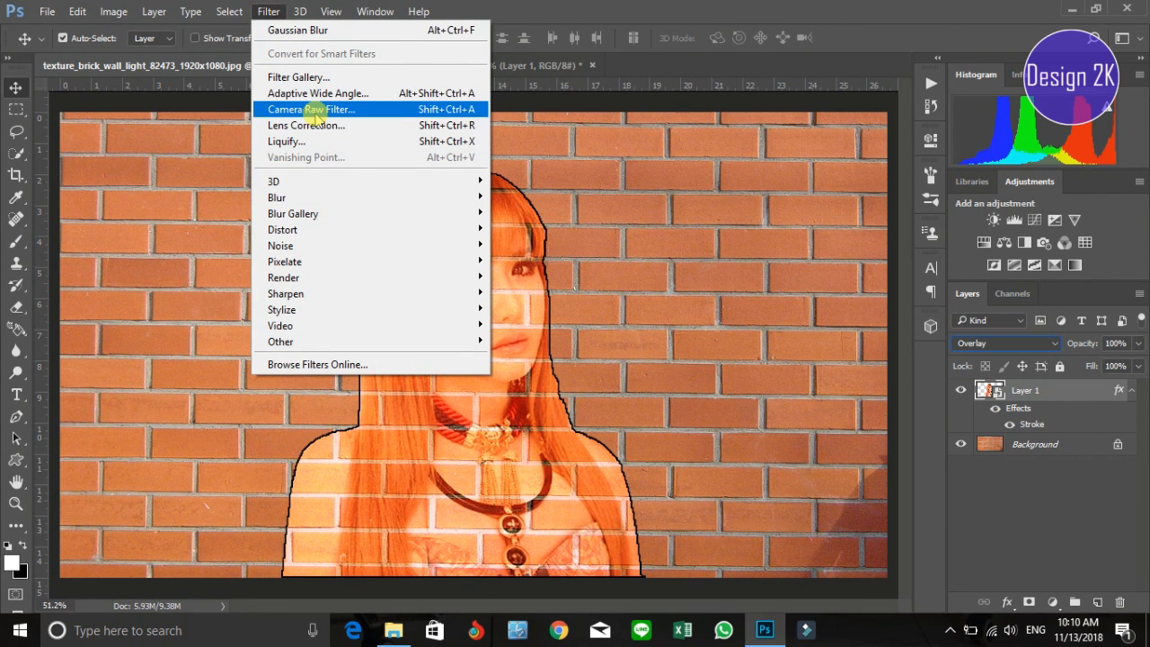
mouse_move(304, 198)
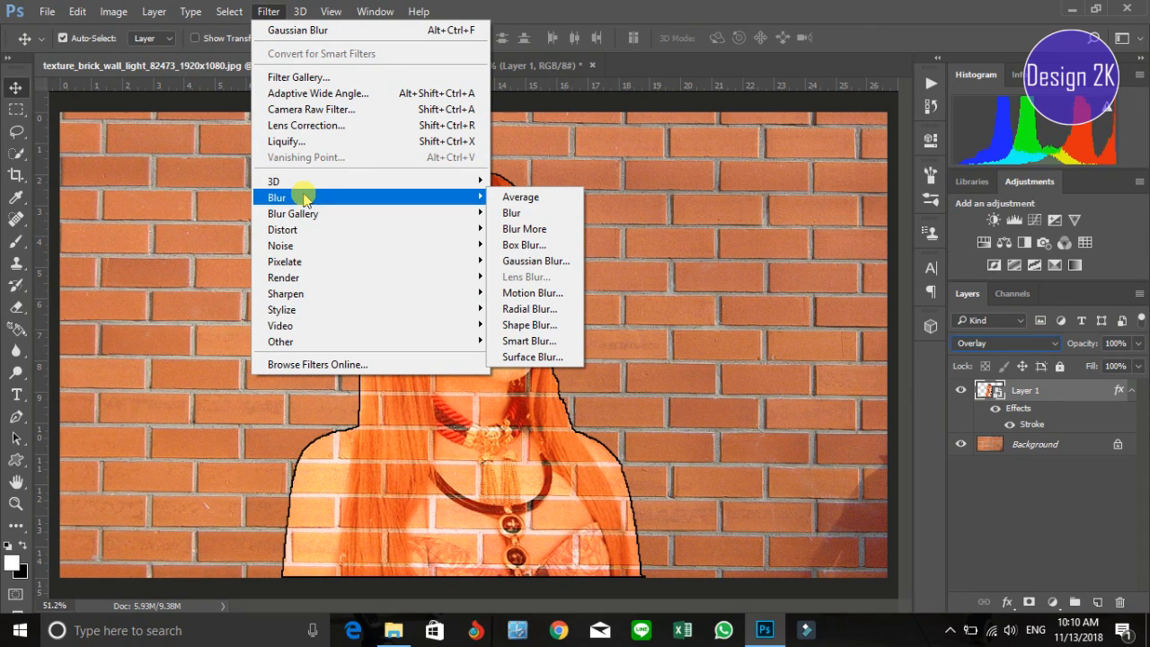
left_click(281, 79)
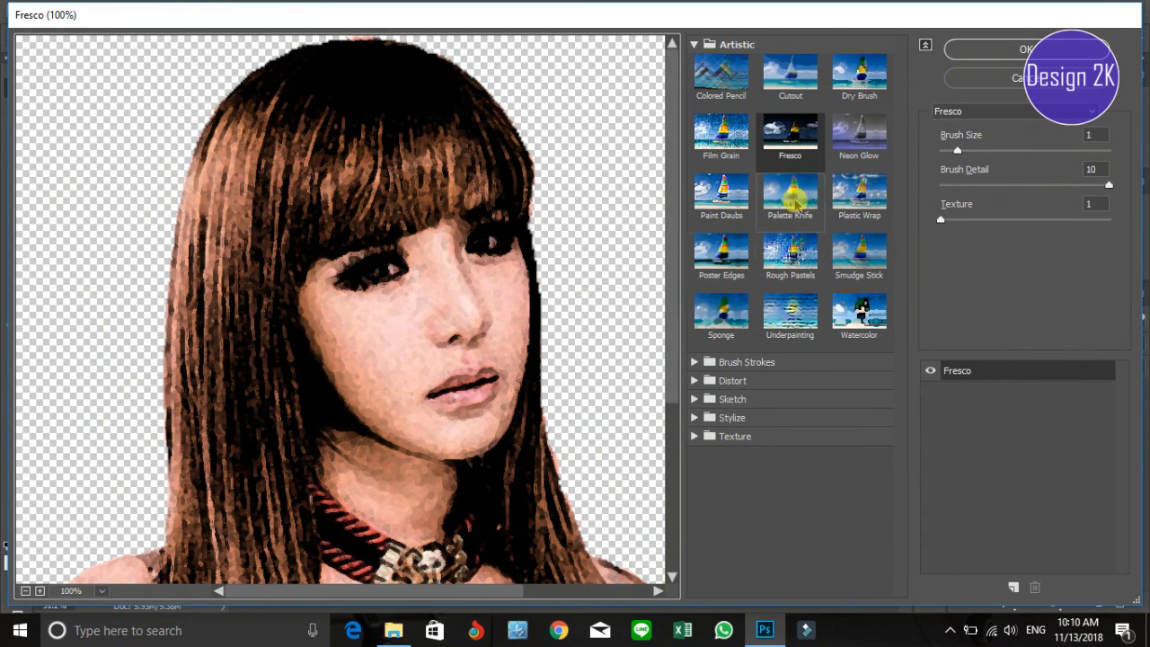
left_click(793, 136)
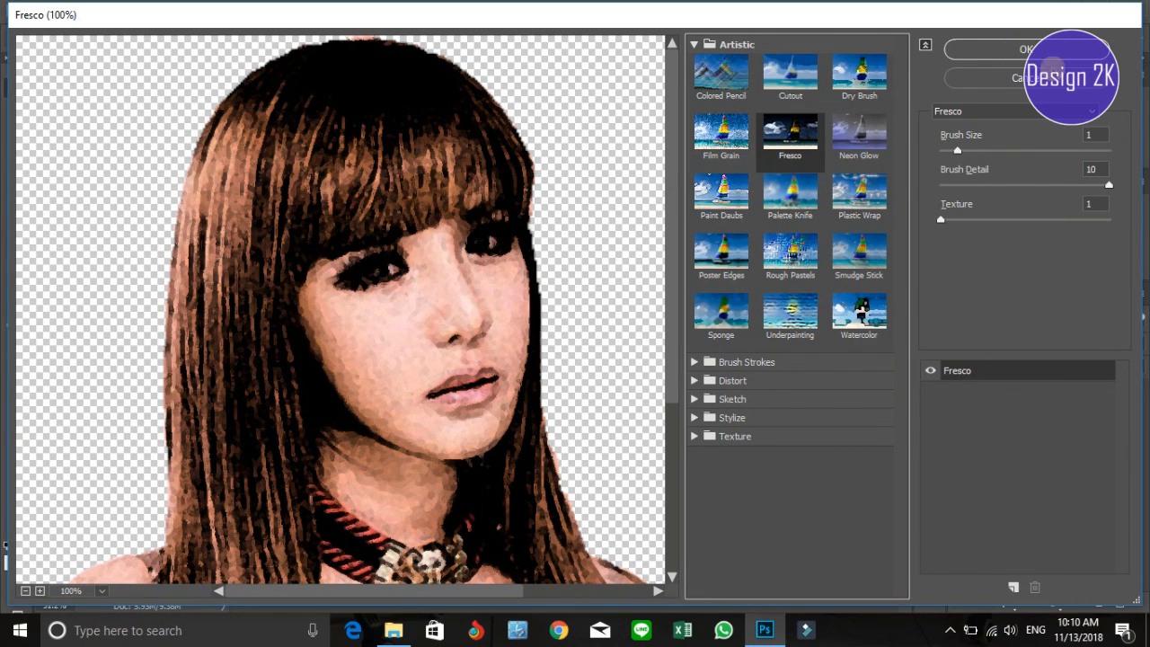
left_click(1039, 52)
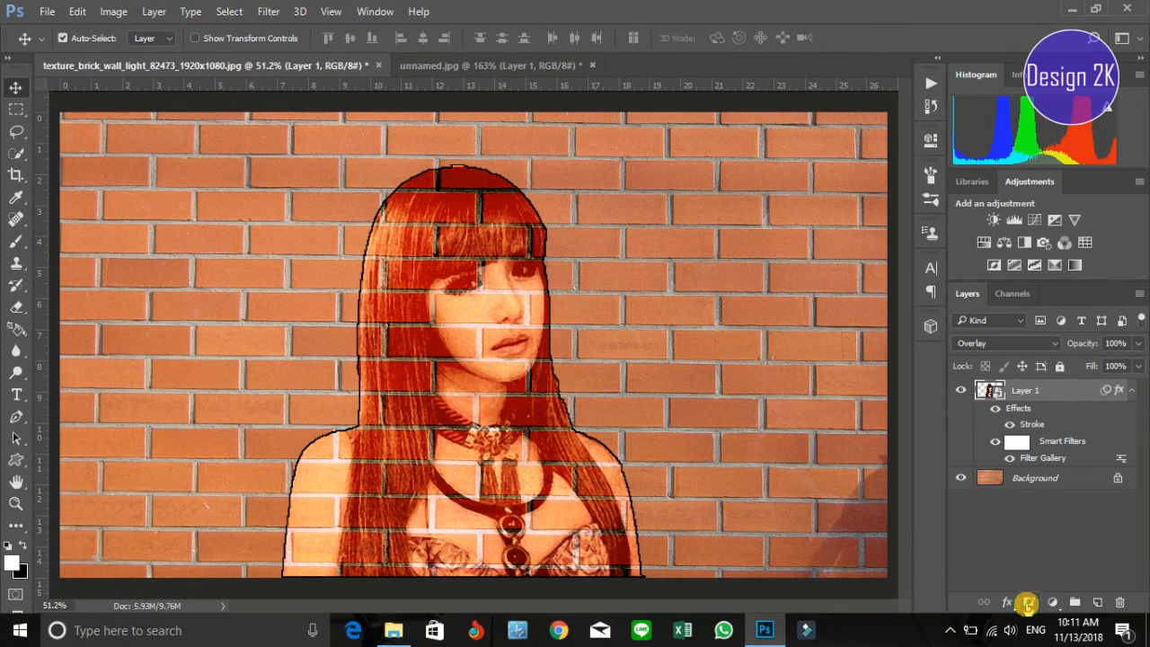
- Add a layer mask to the portrait layer and choose the Eraser tool
left_click(1029, 602)
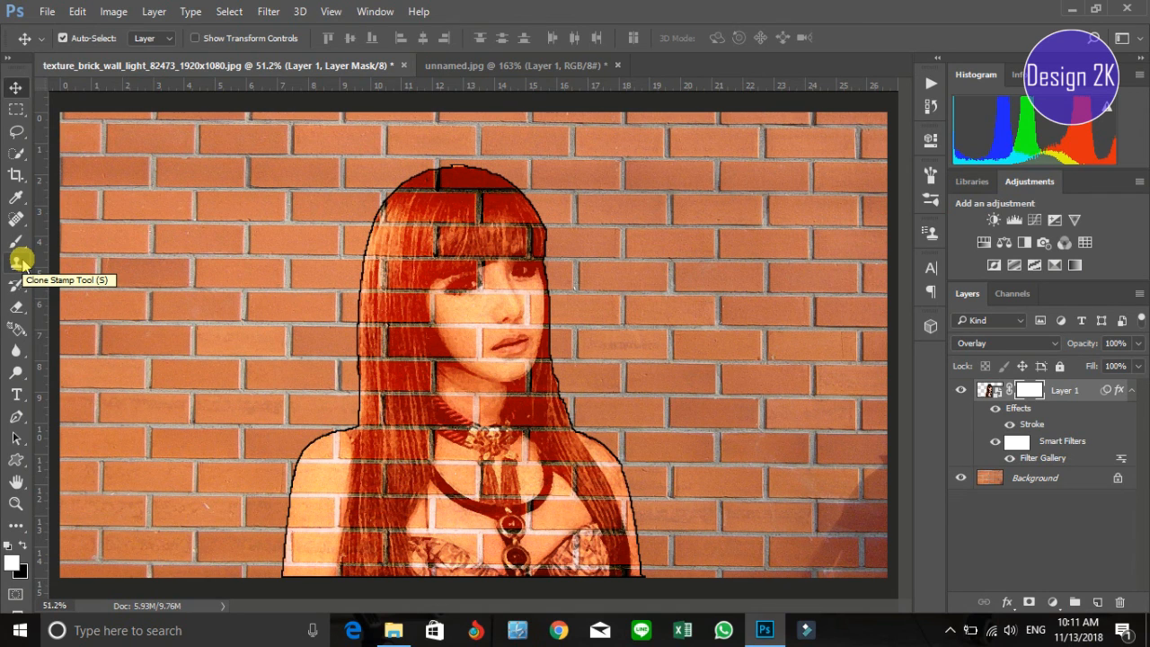
left_click(18, 308)
left_click_drag(18, 309, 84, 308)
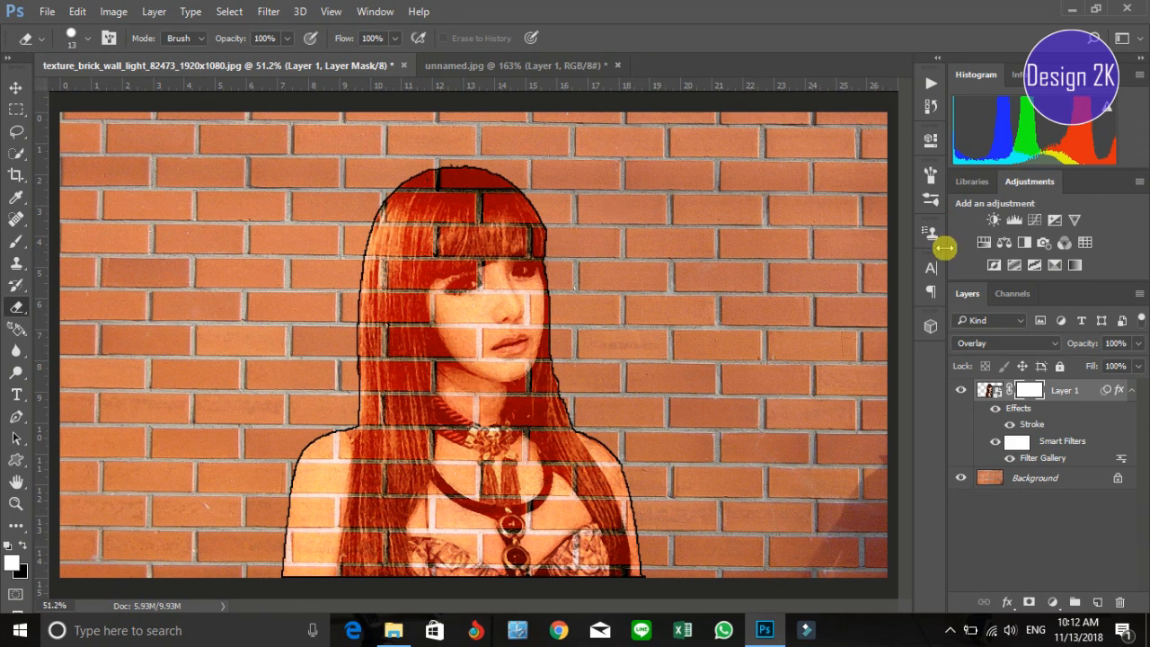
- Convert the masked portrait layer with its effects to a smart object and set its blend mode to Overlay
left_click(1138, 293)
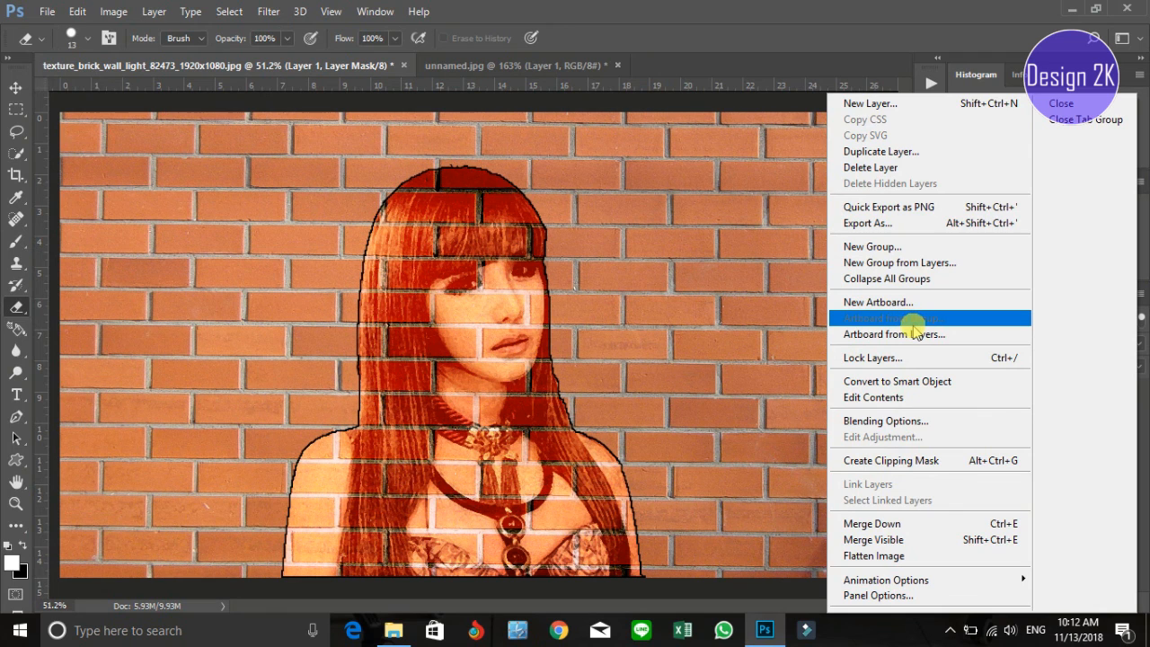
left_click(976, 381)
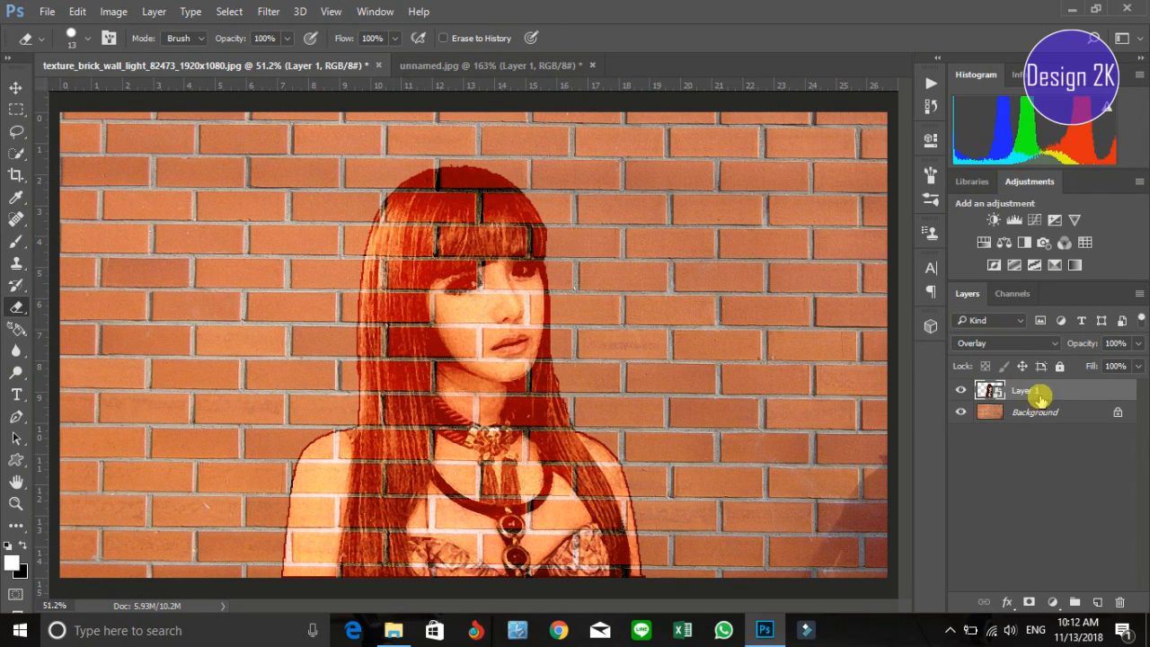
left_click(1140, 293)
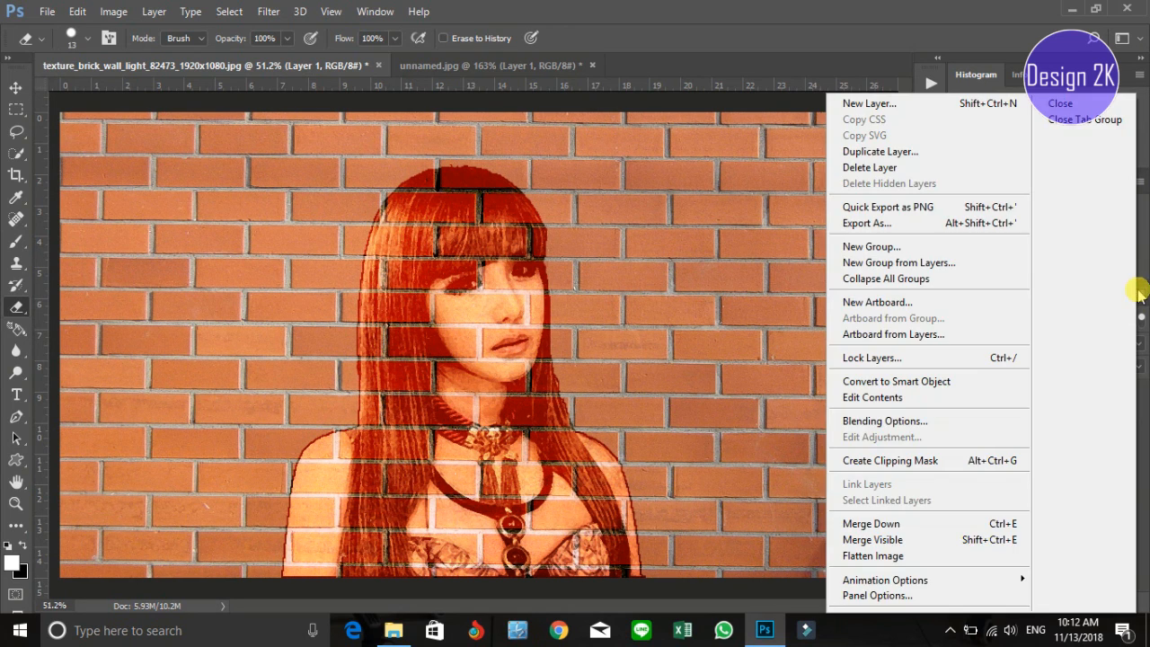
left_click(902, 381)
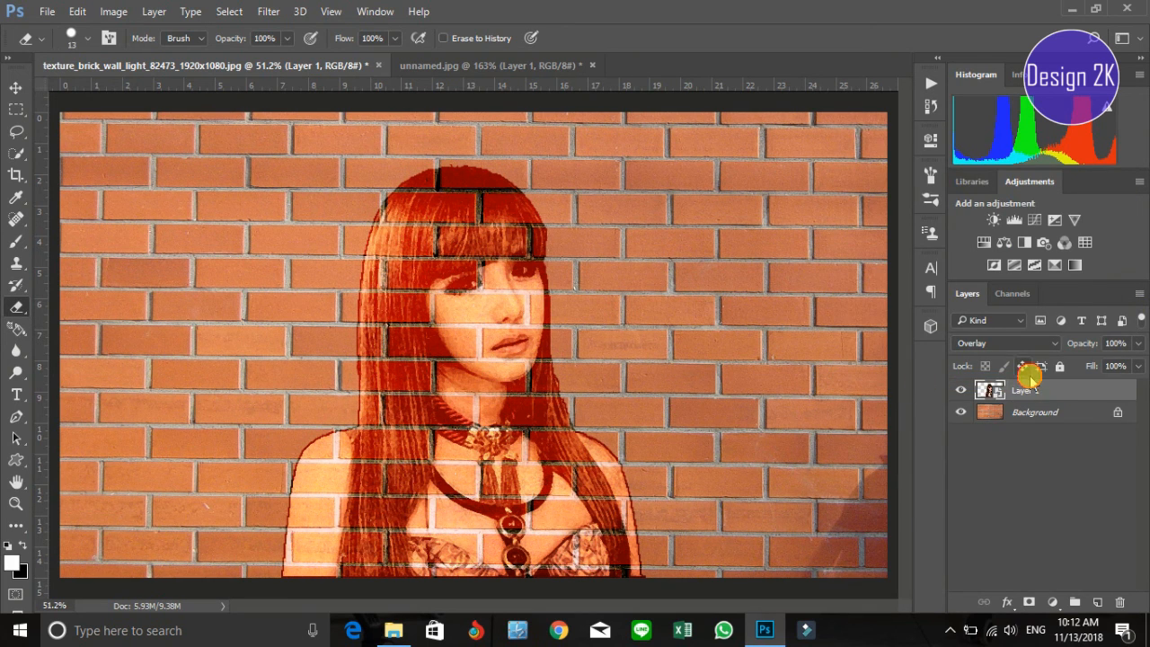
left_click(1054, 345)
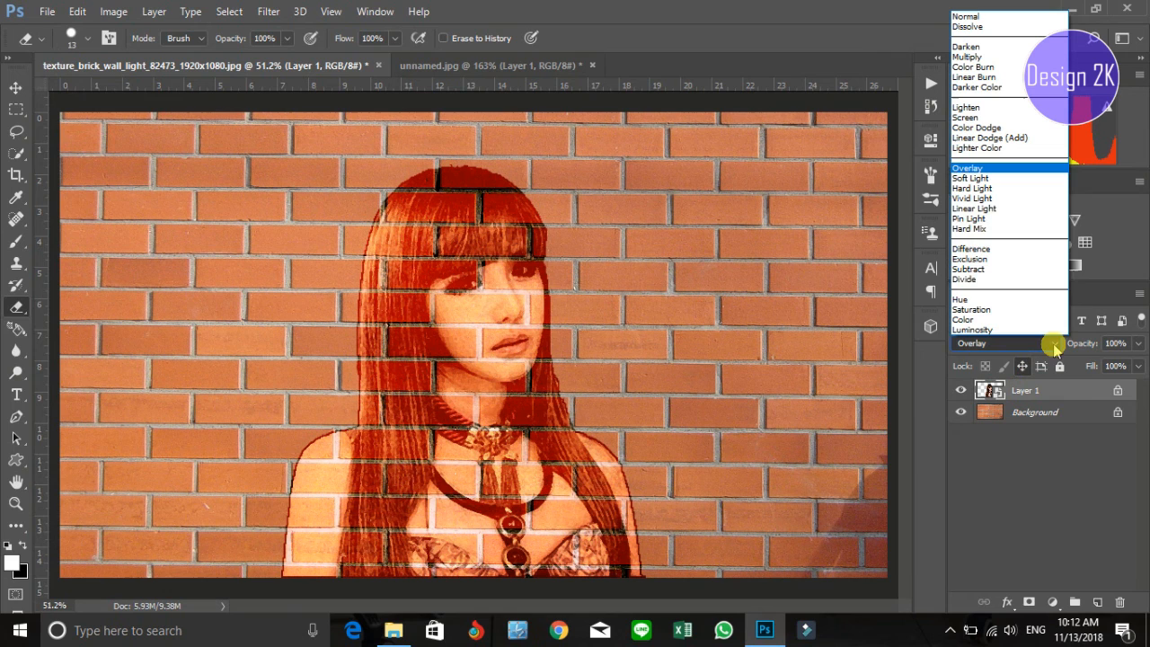
left_click(969, 169)
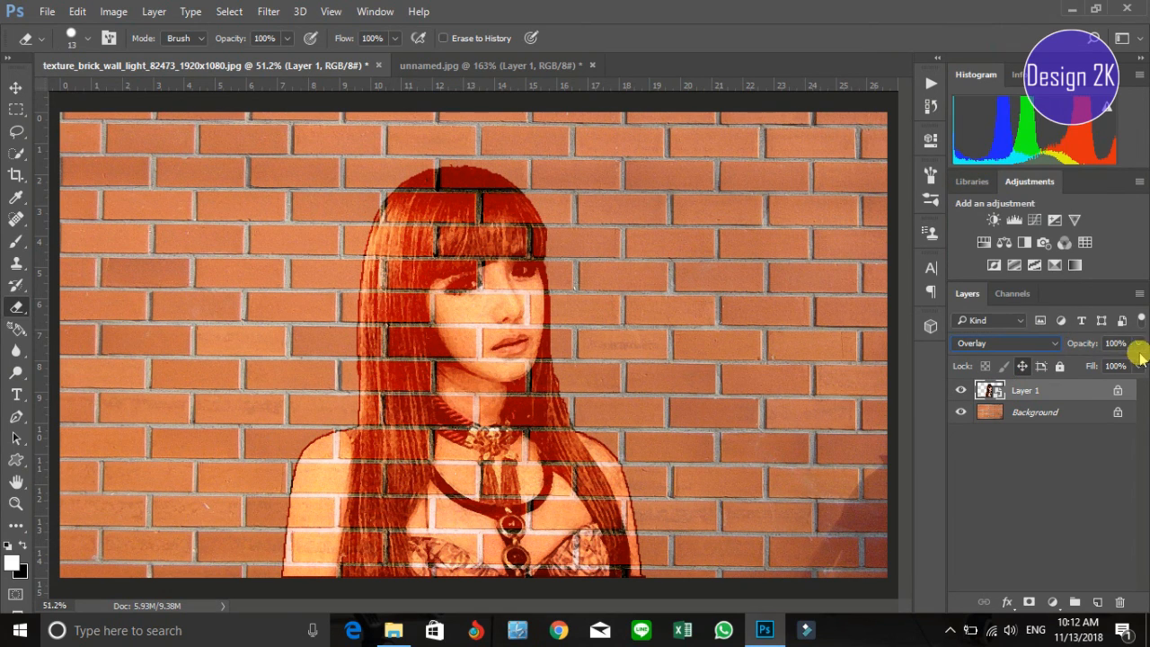
- Set the portrait layer's opacity to 80% and its fill to 80%
left_click(1116, 343)
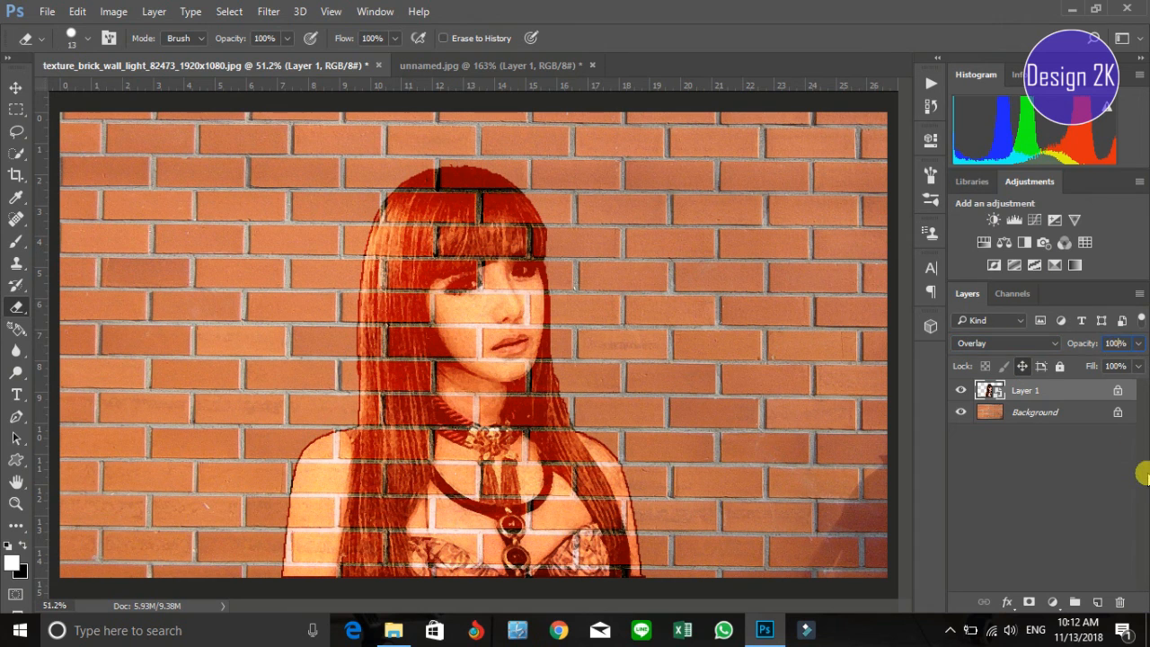
key("BackSpace")
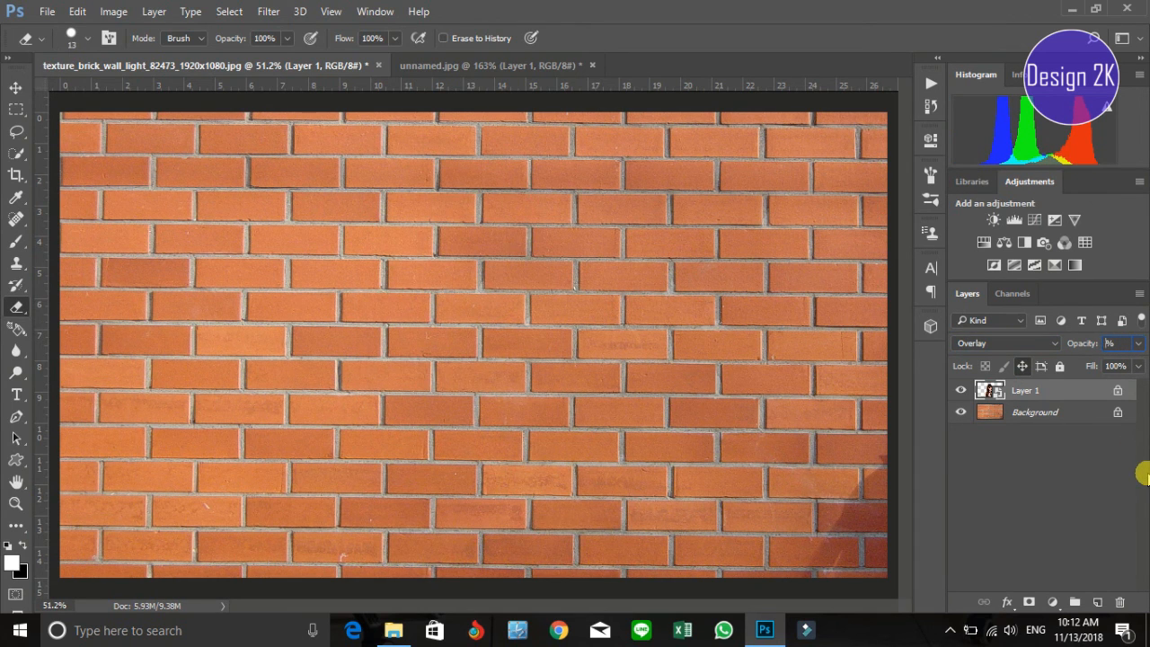
type("80")
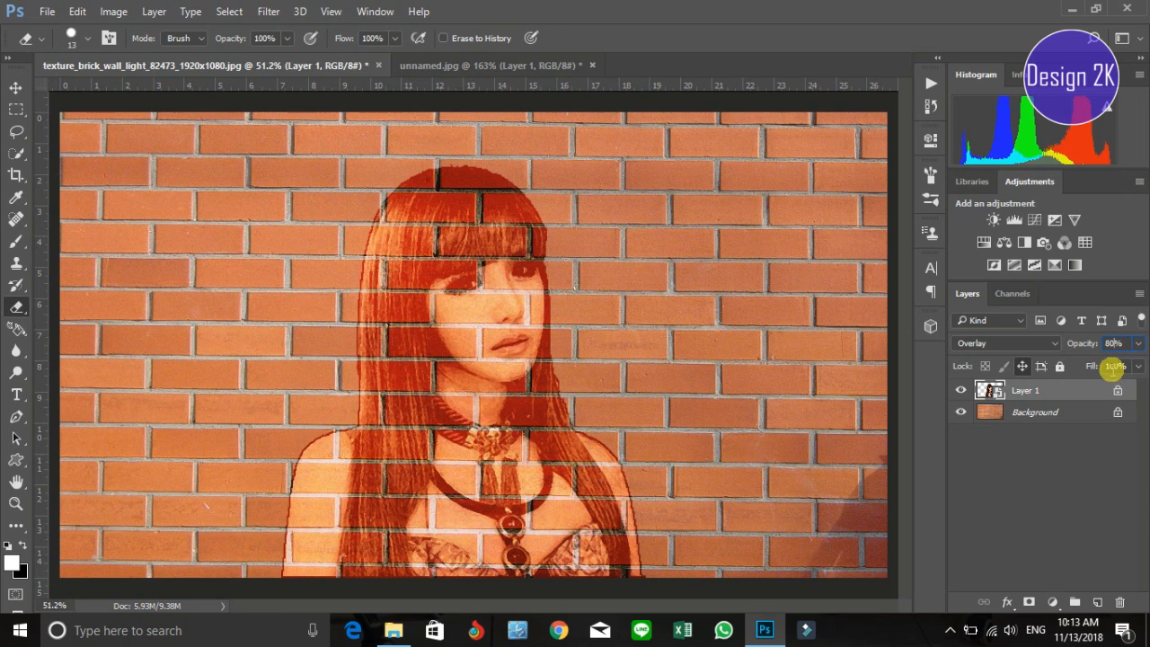
left_click(1115, 364)
type("0")
key("Return")
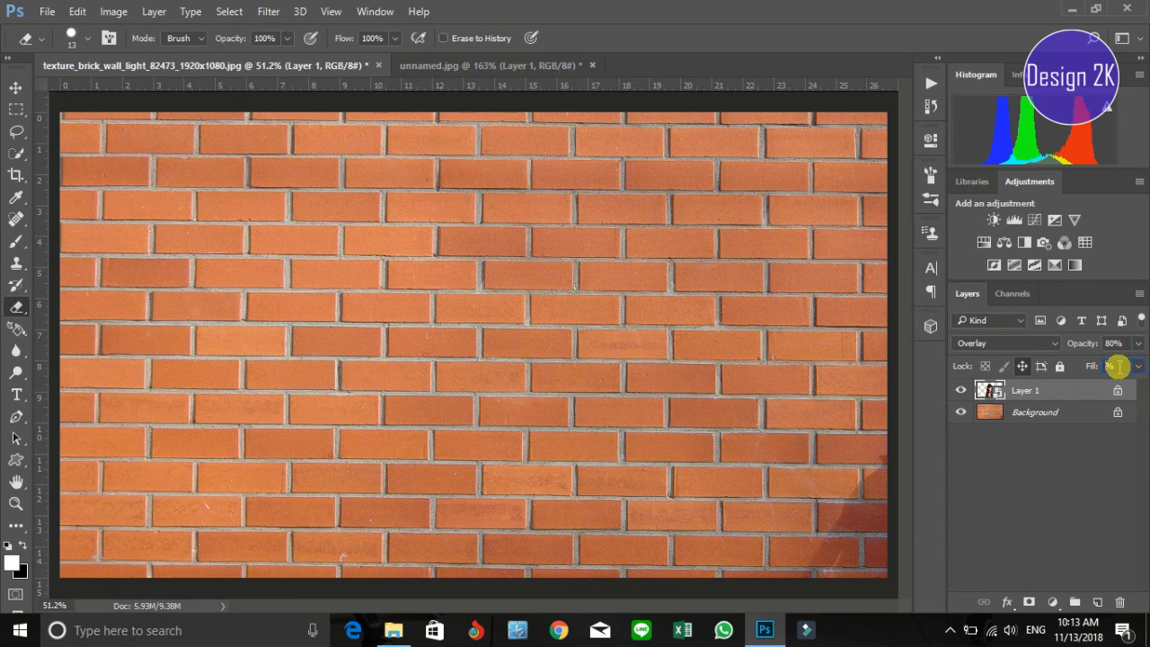
type("80")
key("Return")
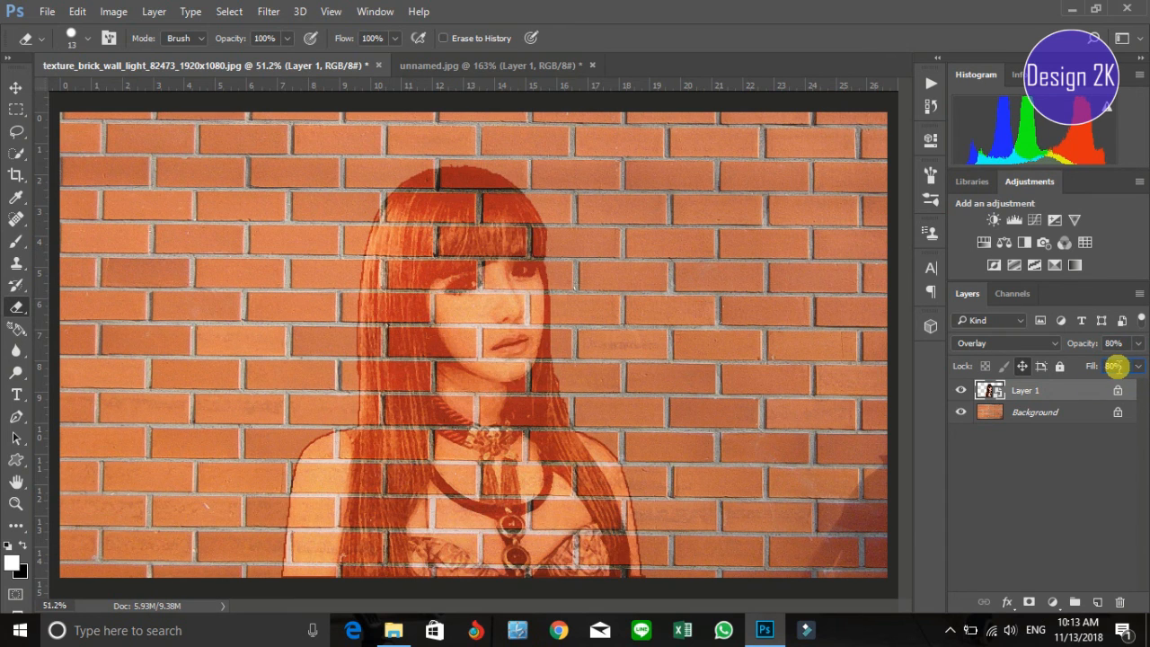
- Rasterize the portrait smart object
left_click(858, 432)
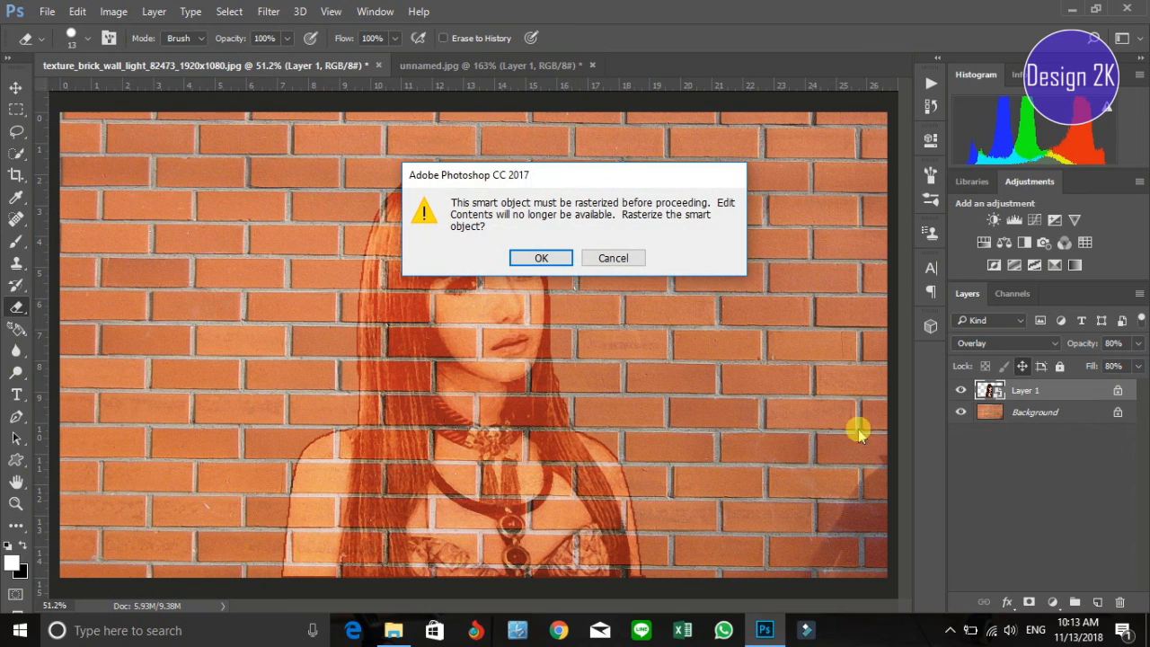
left_click(543, 259)
key("Return")
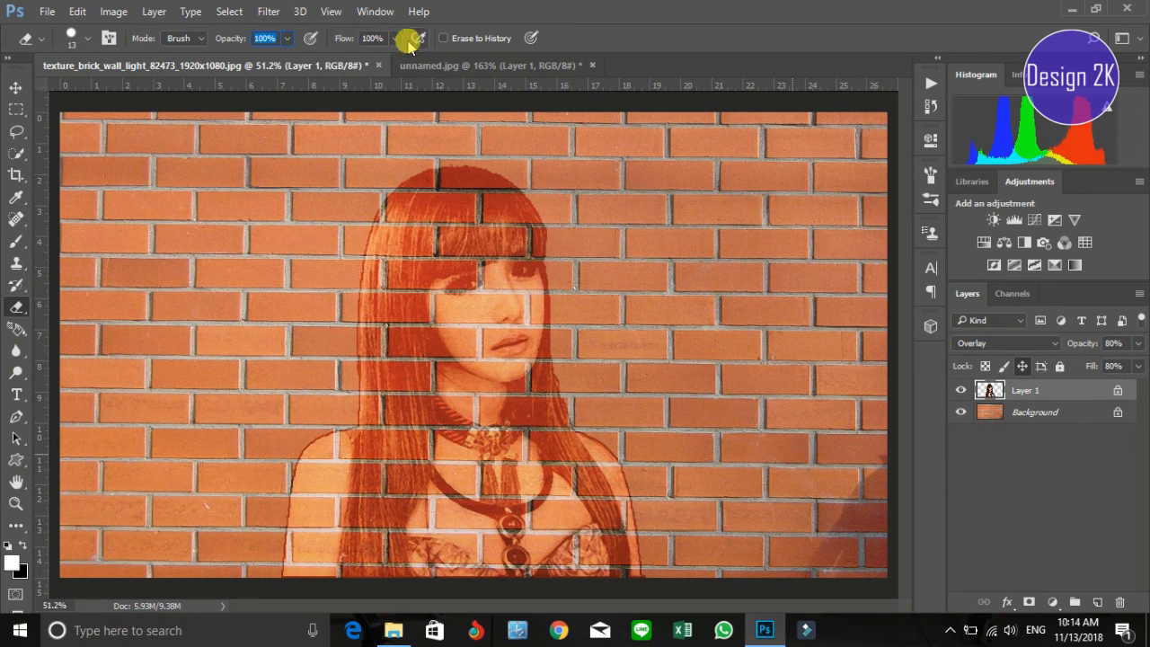
- Apply the Displace filter to the portrait layer with horizontal and vertical scale 5, using the Displacement PSD as the displacement map
left_click(269, 10)
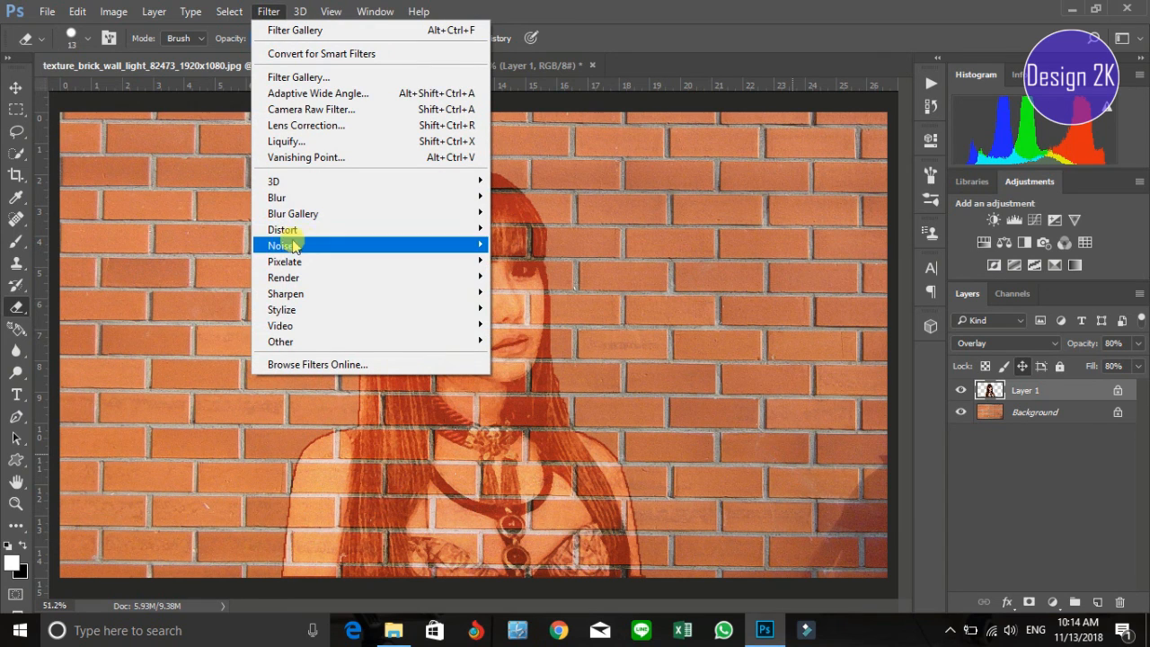
mouse_move(285, 229)
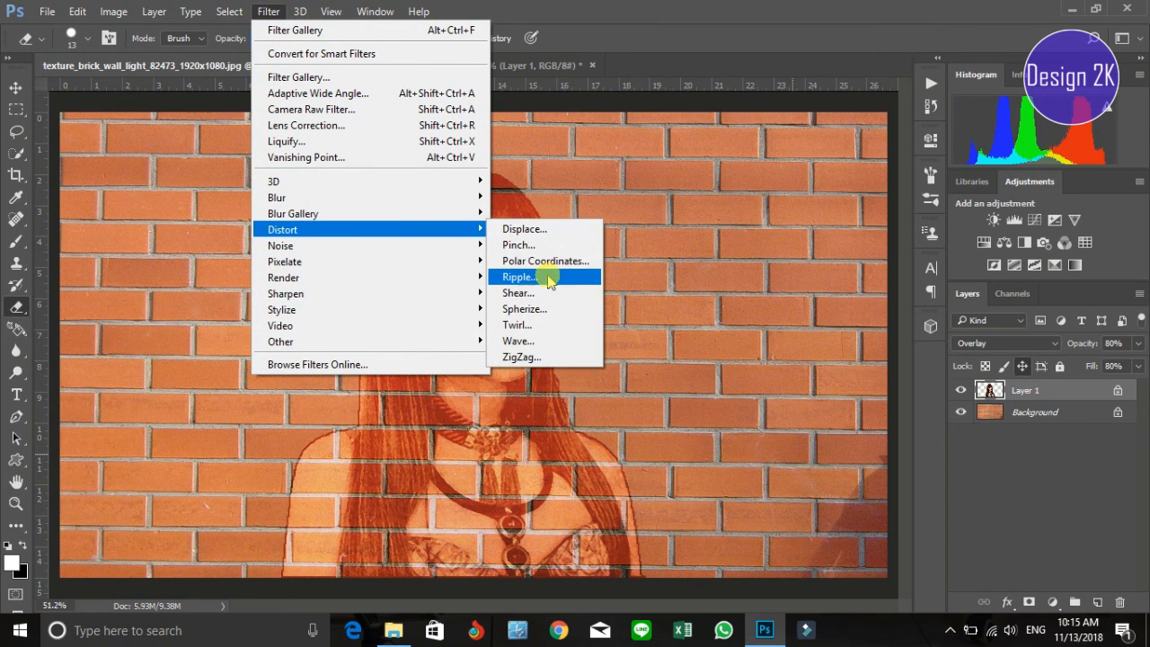
left_click(525, 230)
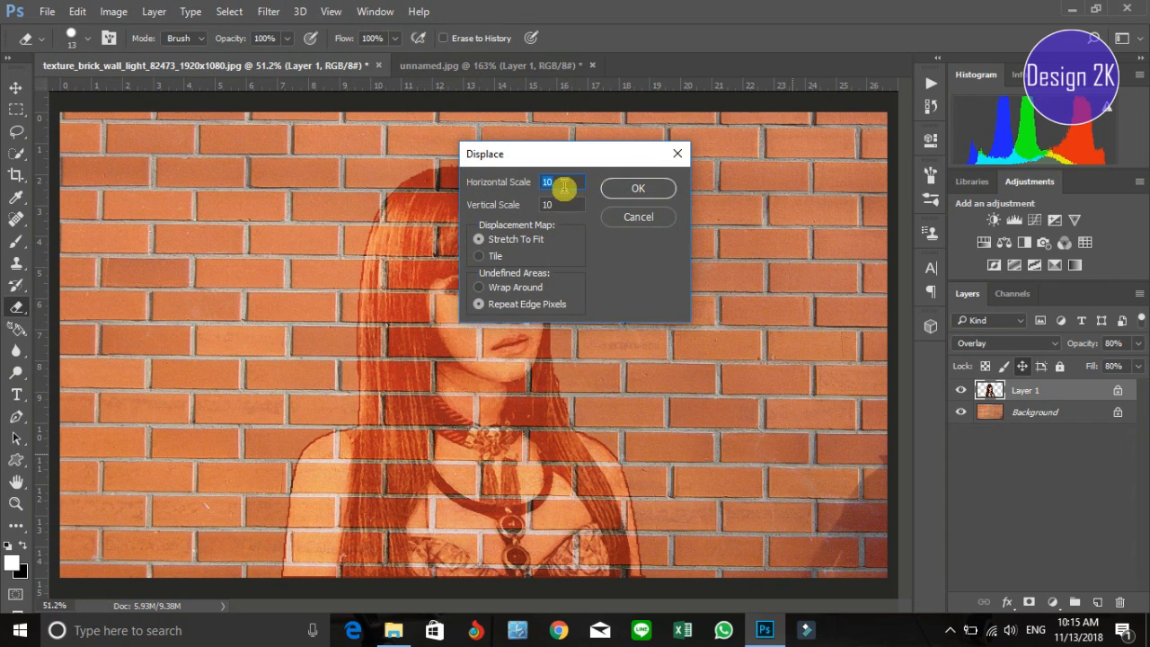
type("5")
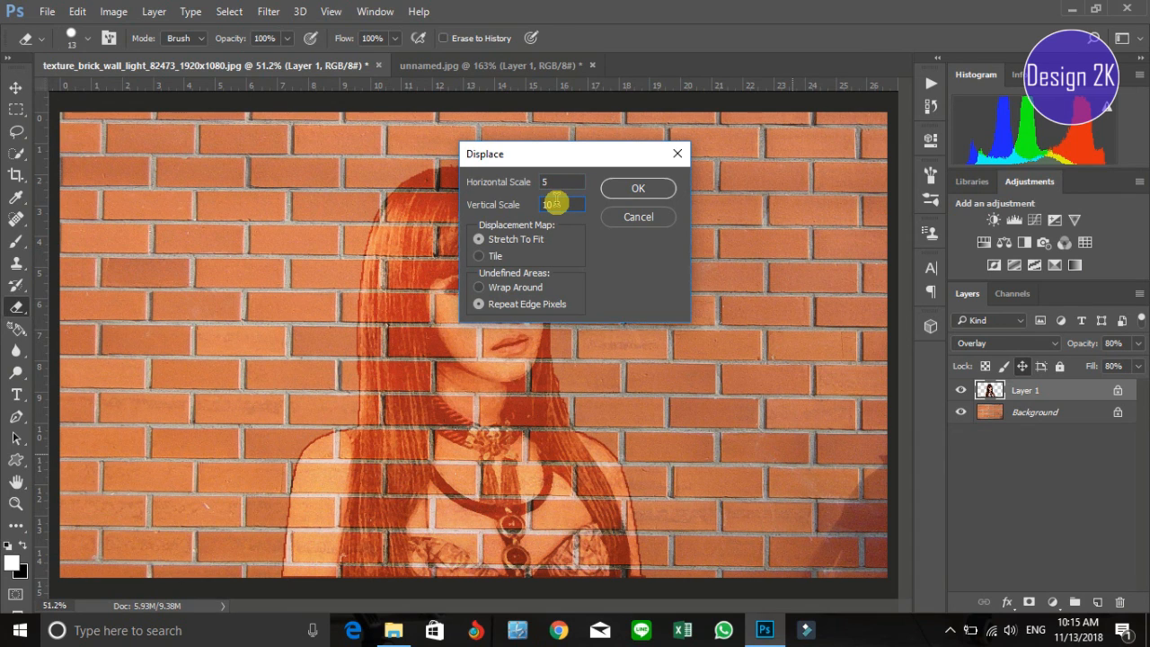
type("5")
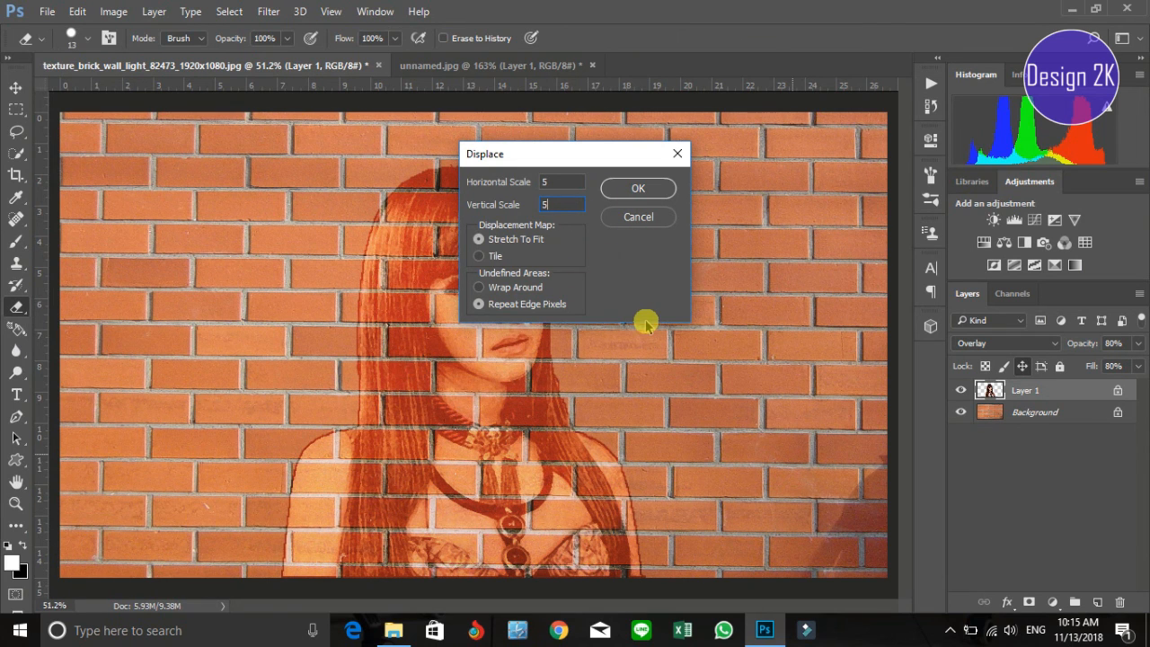
left_click(645, 188)
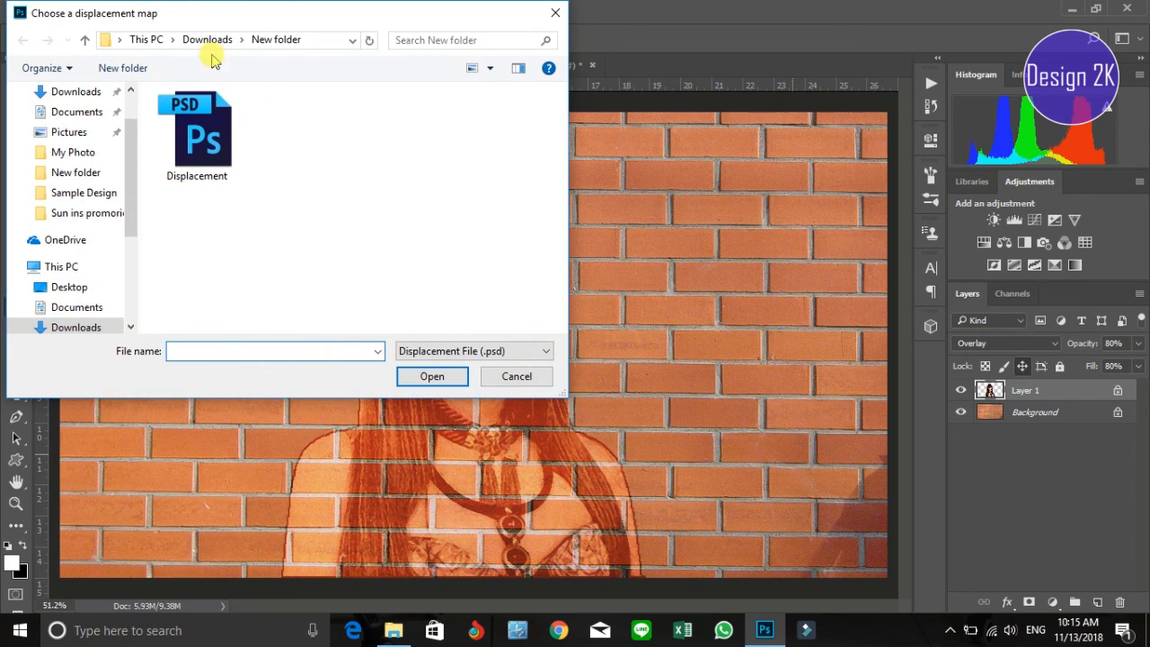
left_click(210, 150)
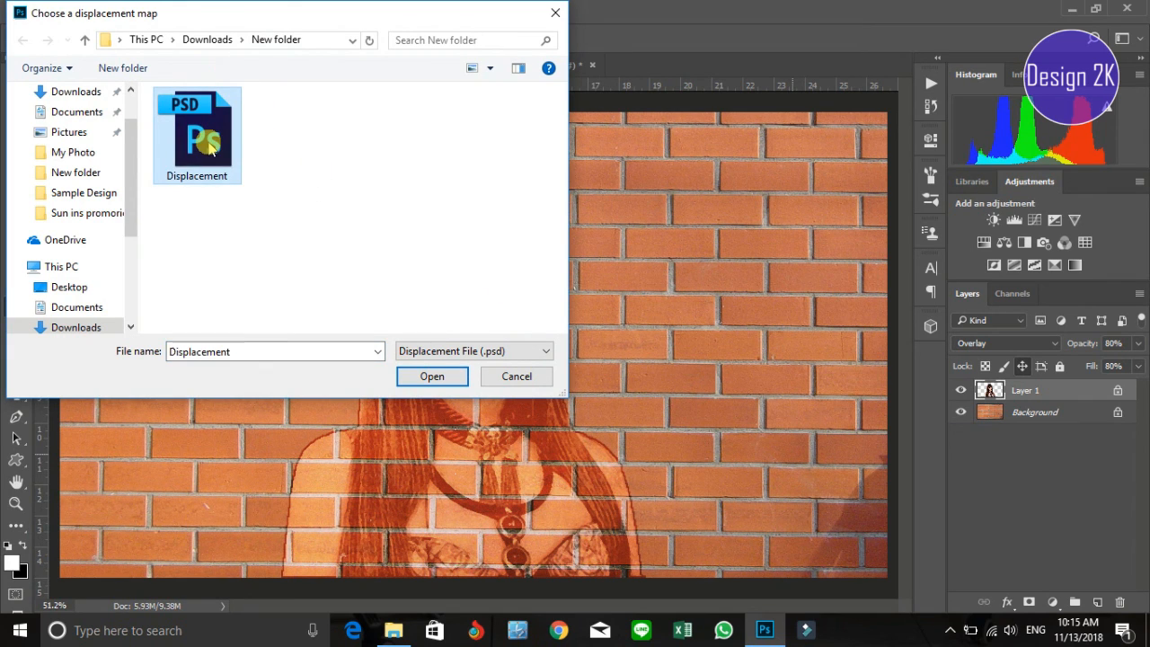
left_click(433, 377)
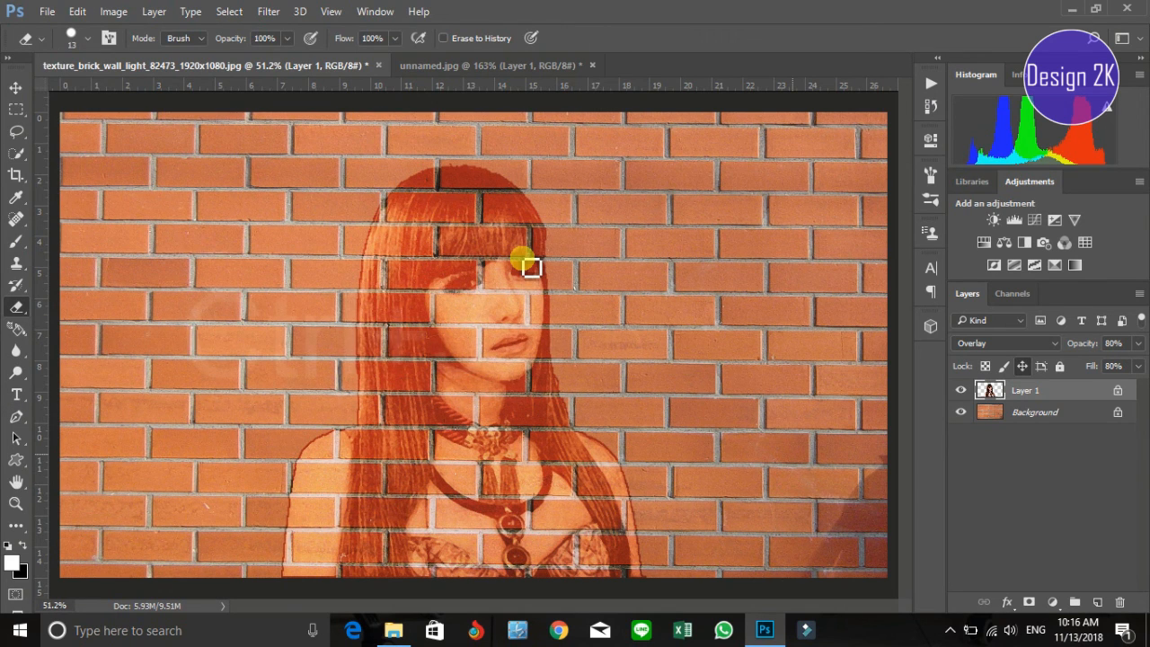
- Duplicate the displaced portrait layer and stamp all visible layers into a new layer on top
key("ctrl+j")
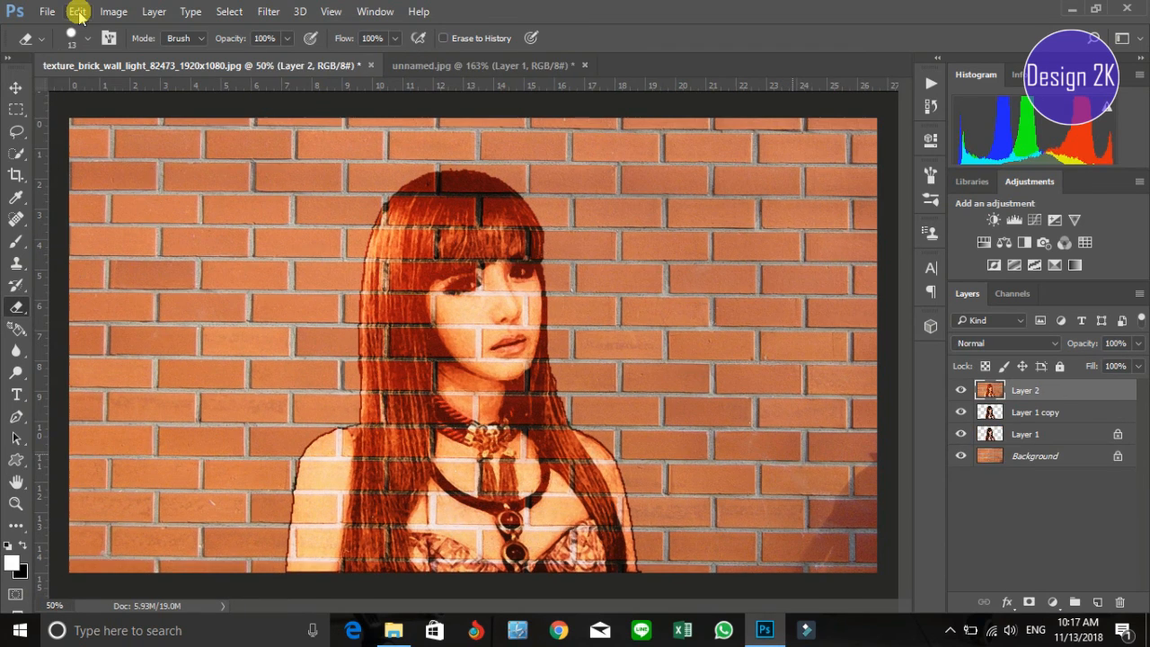
- Transform the stamped layer by pulling its lower-left corner slightly beyond the canvas to slant the wall in perspective
left_click(78, 12)
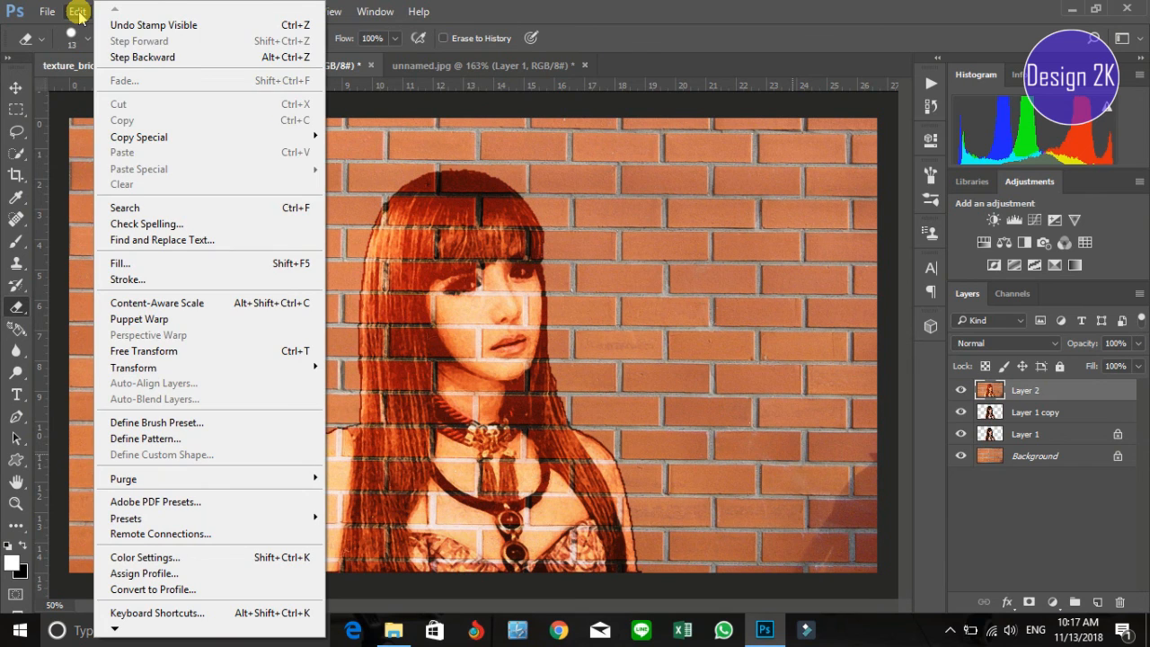
mouse_move(167, 368)
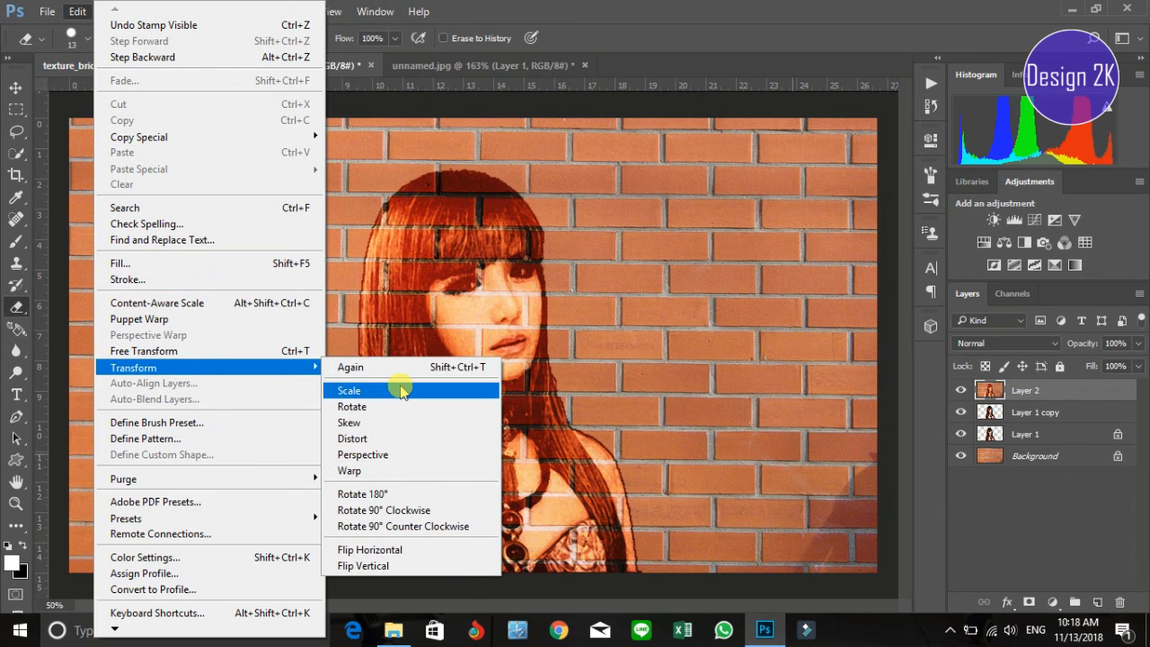
left_click(404, 390)
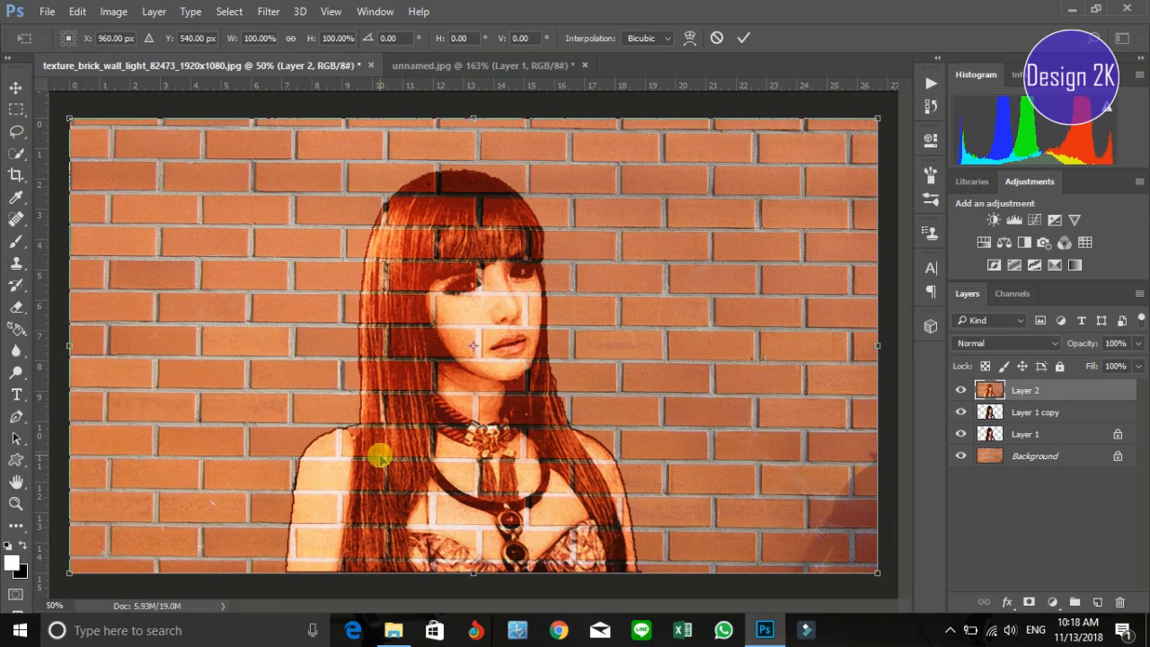
key("ctrl+minus")
left_click_drag(203, 495, 214, 519)
key("e")
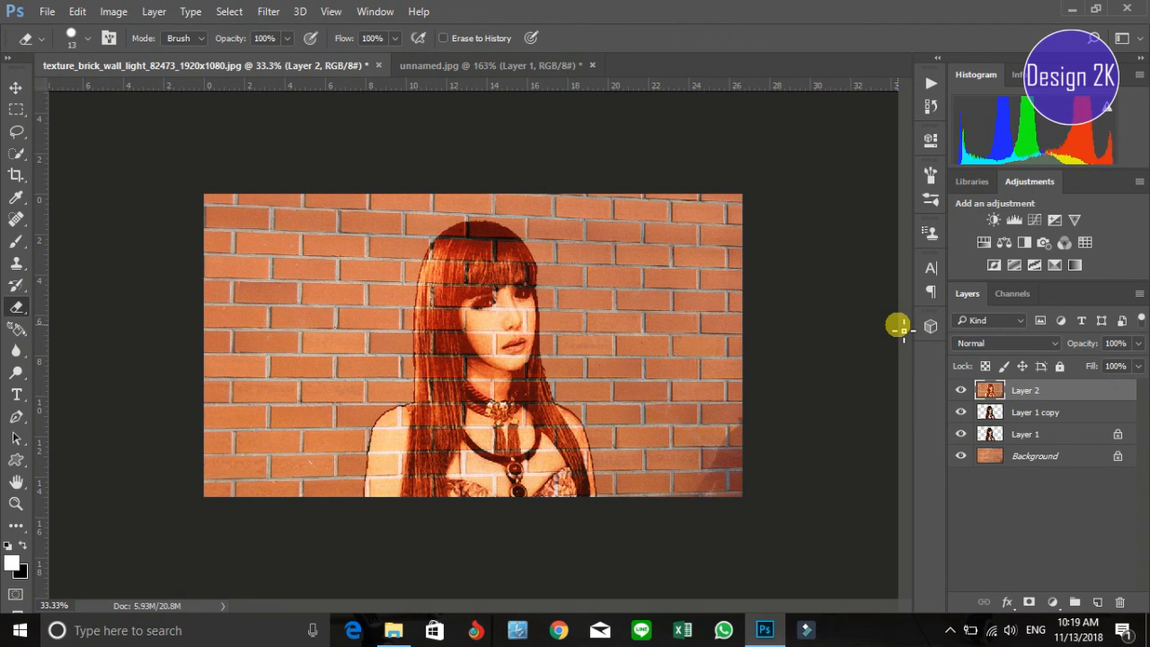
- Add a new layer on top and choose the Gradient tool with the black-to-white preset
left_click(1097, 601)
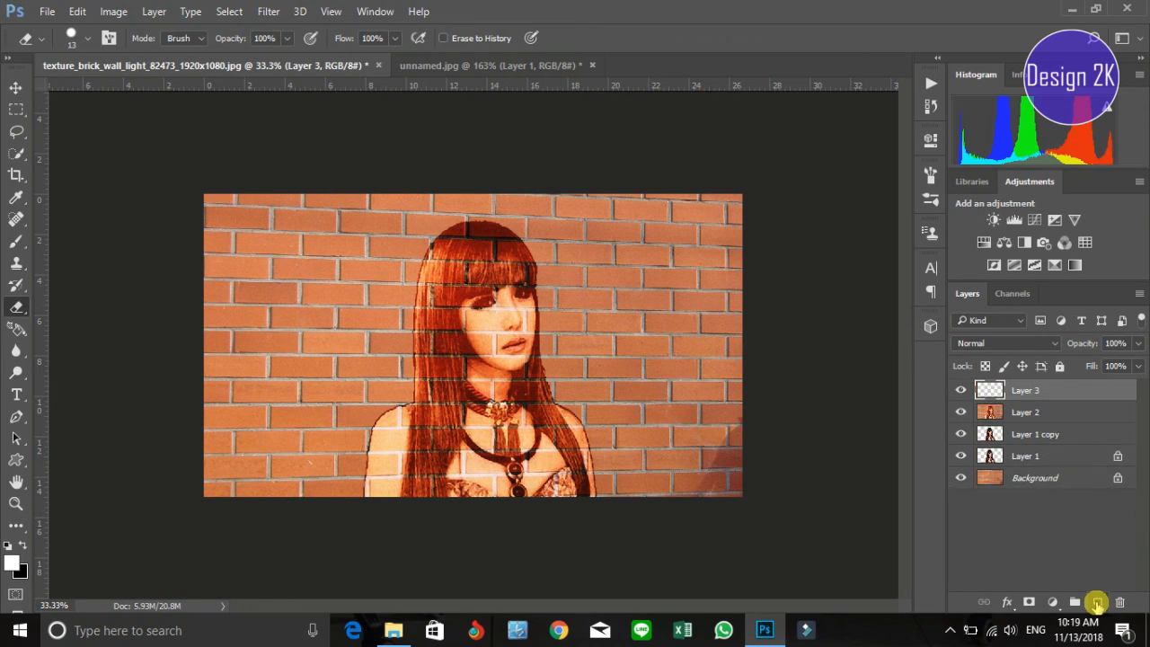
right_click(18, 330)
left_click(72, 333)
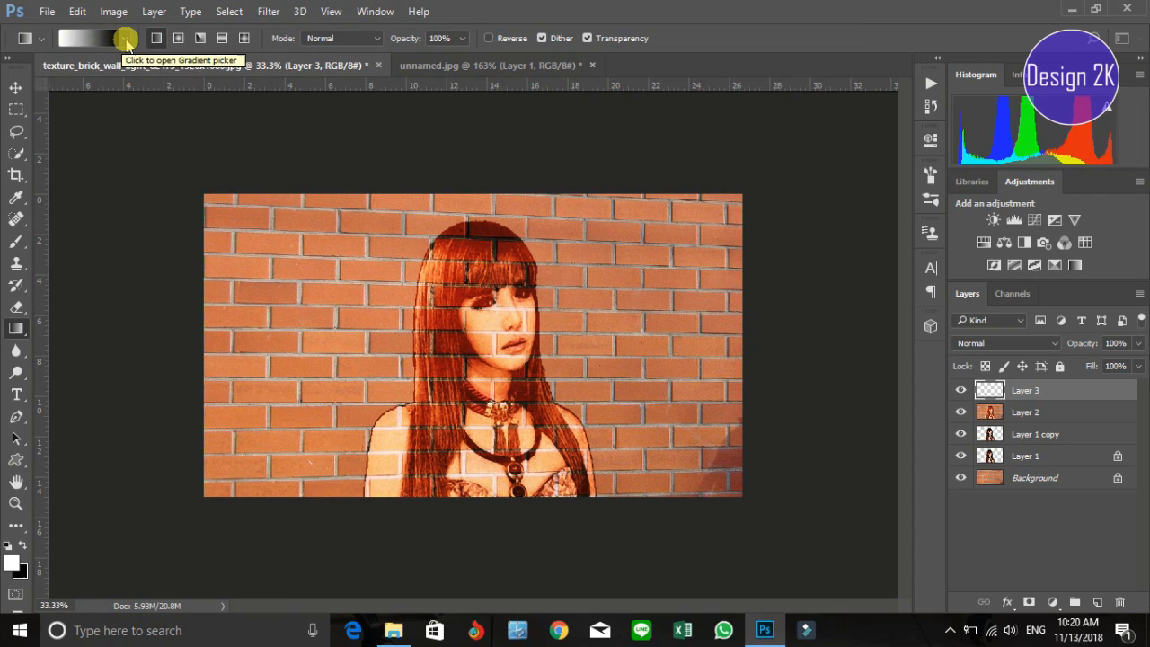
left_click(125, 40)
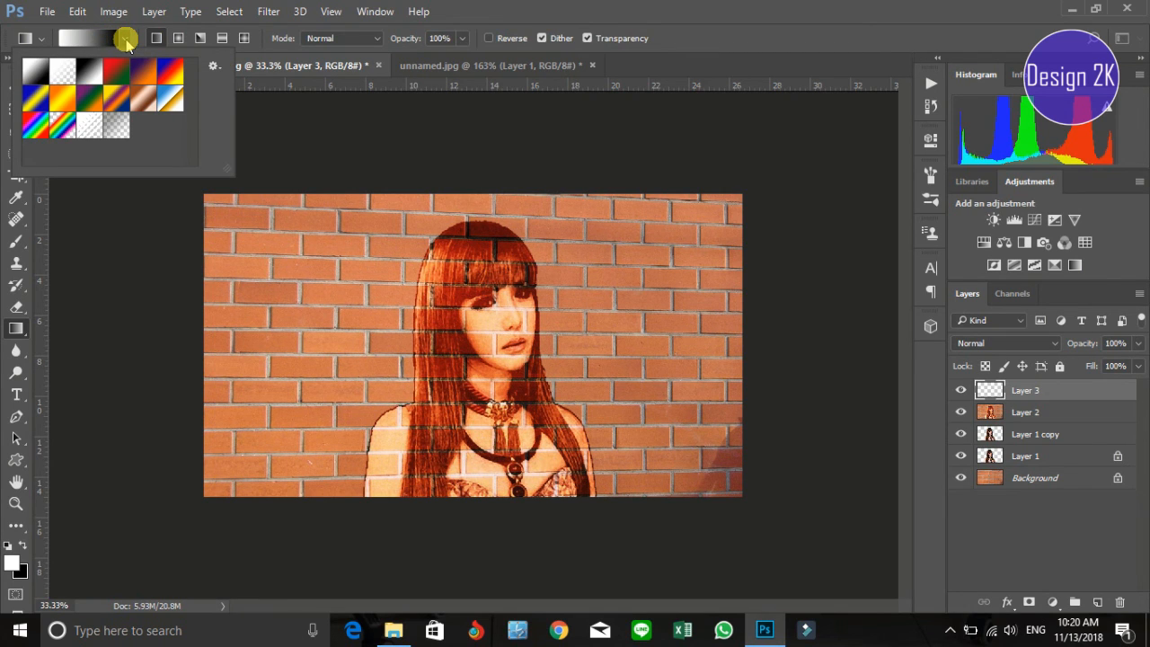
left_click(91, 72)
double_click(93, 72)
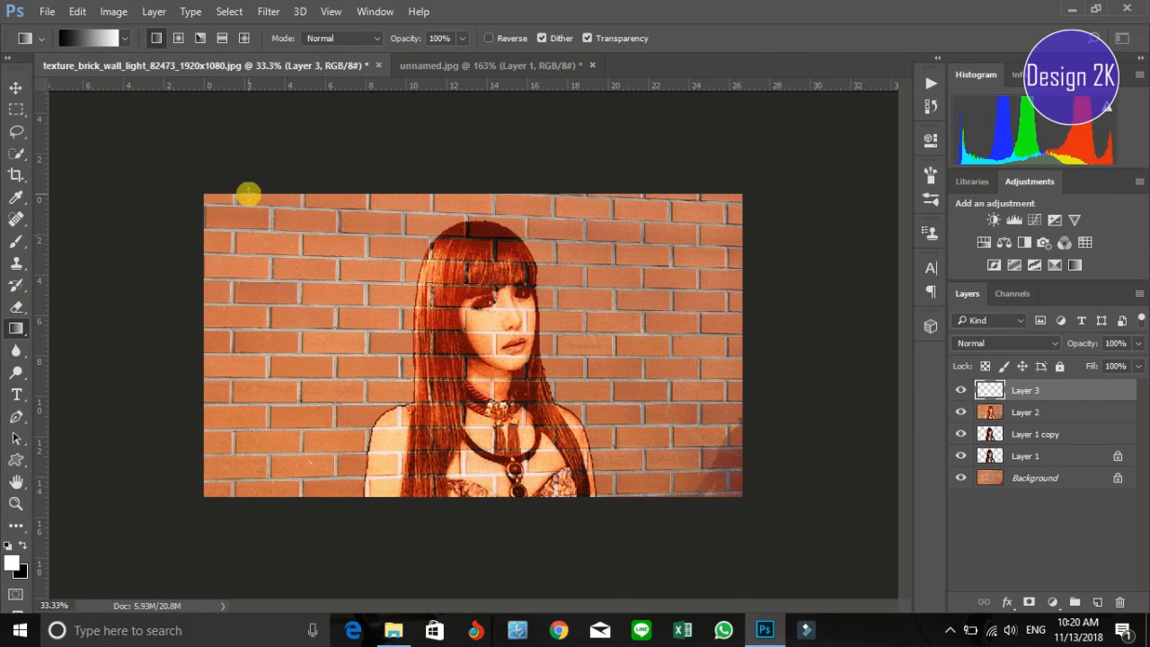
- Edit the gradient so its black starting color stop becomes gray 808080
left_click(91, 40)
left_click(669, 293)
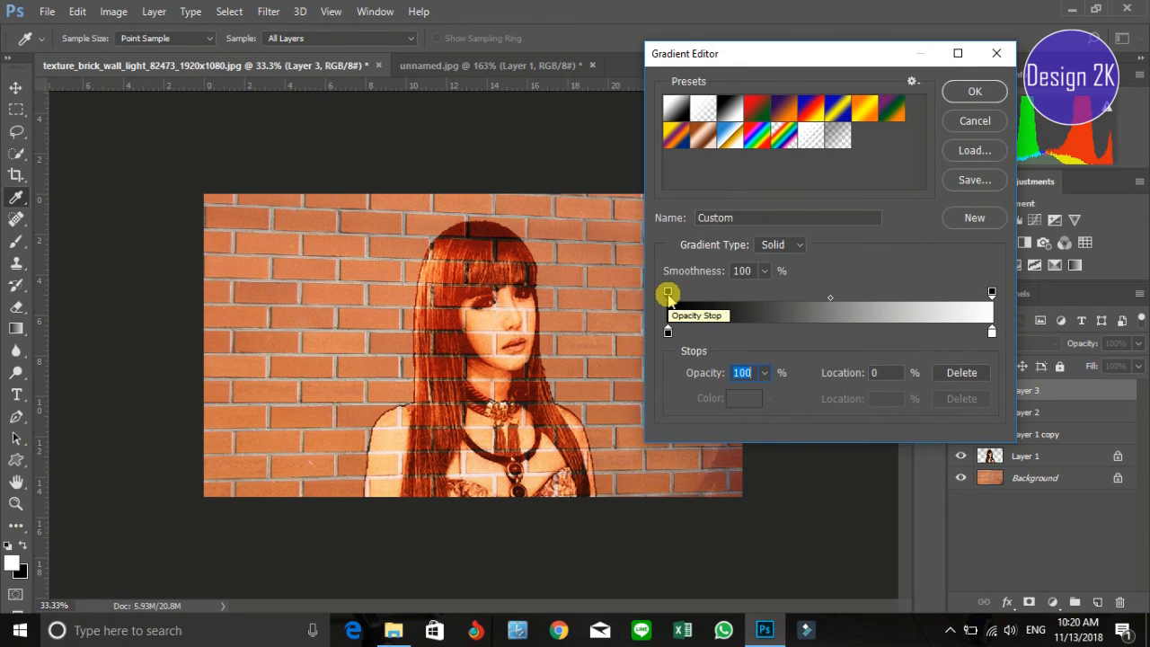
left_click(740, 220)
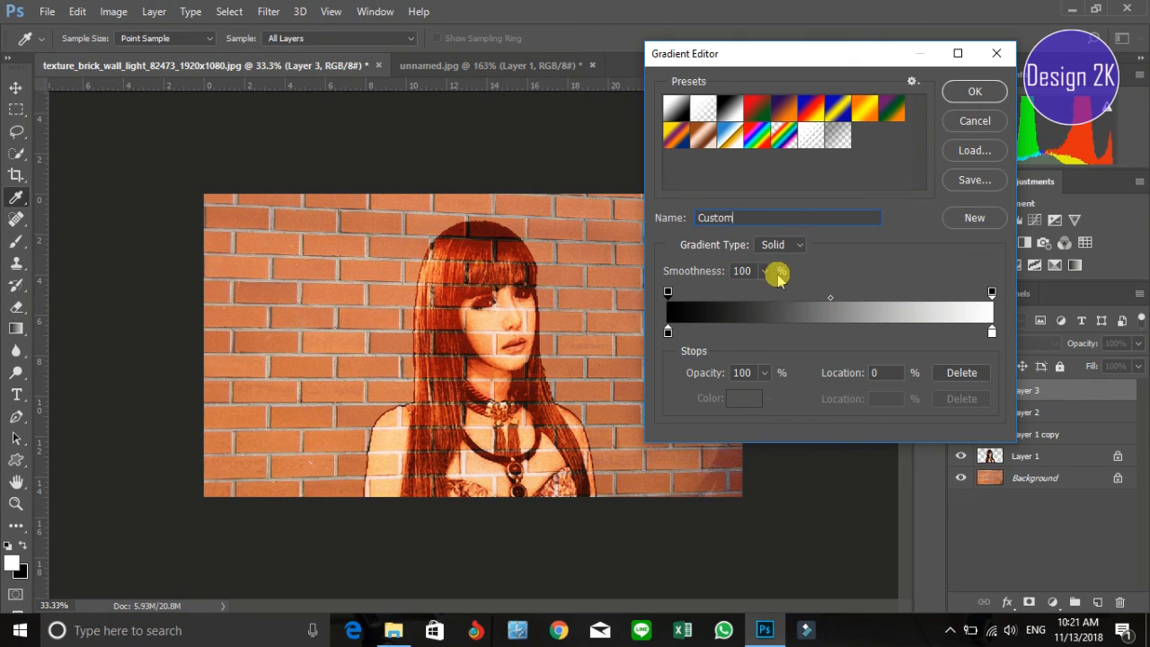
left_click_drag(668, 332, 668, 332)
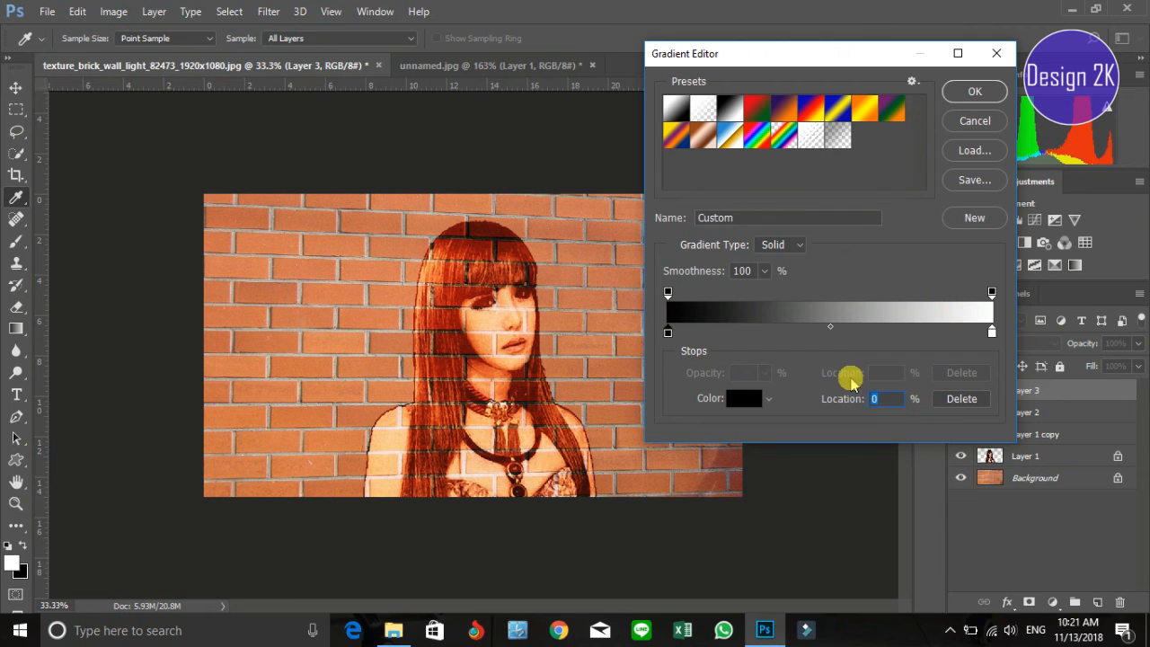
left_click(755, 395)
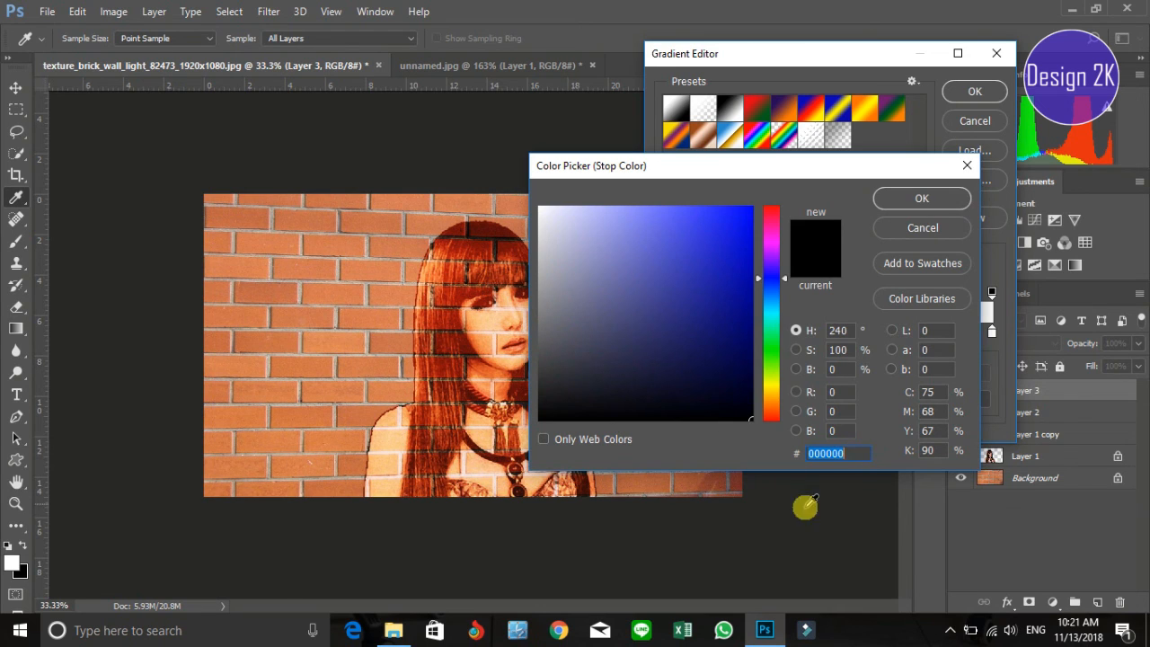
key("BackSpace")
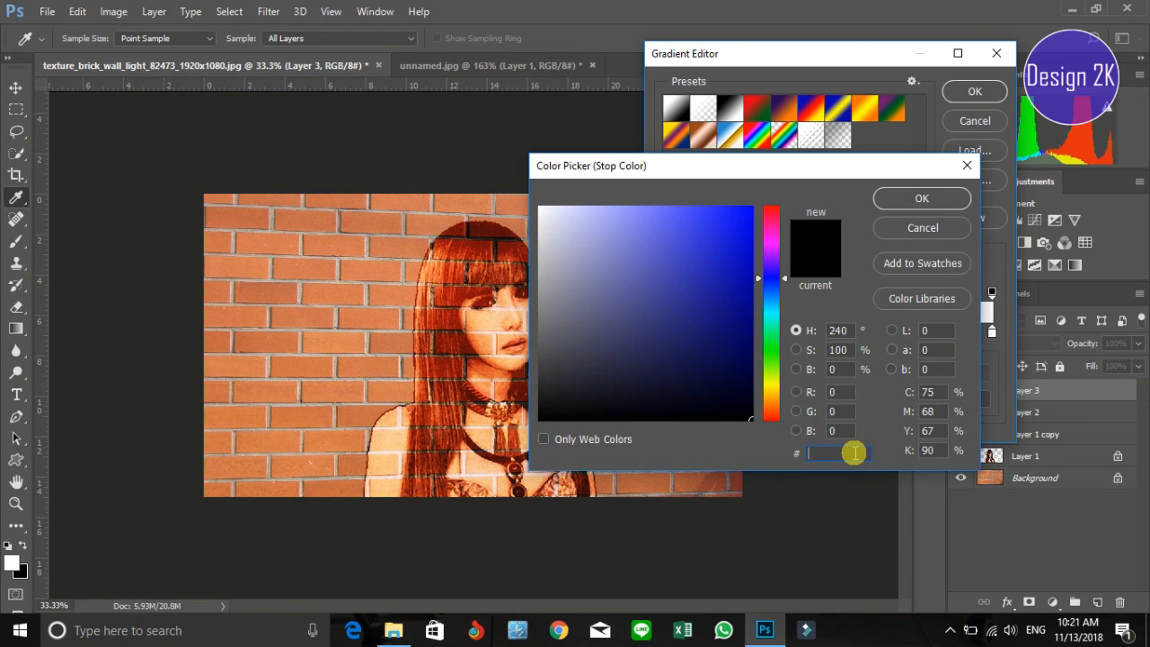
type("808080")
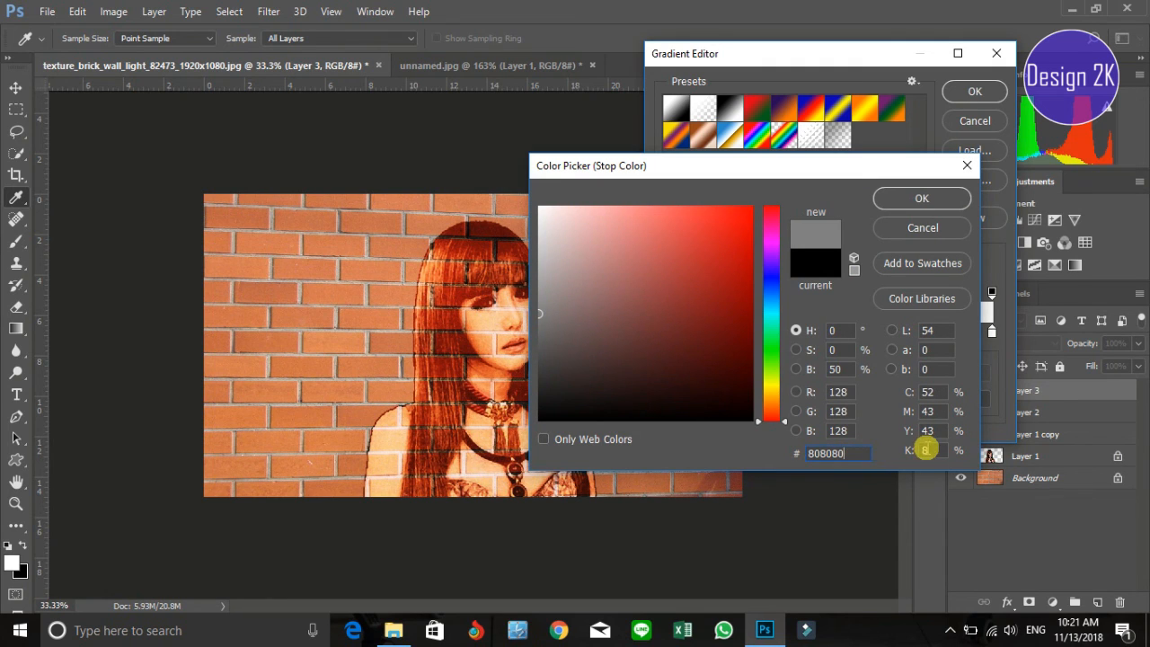
left_click(934, 207)
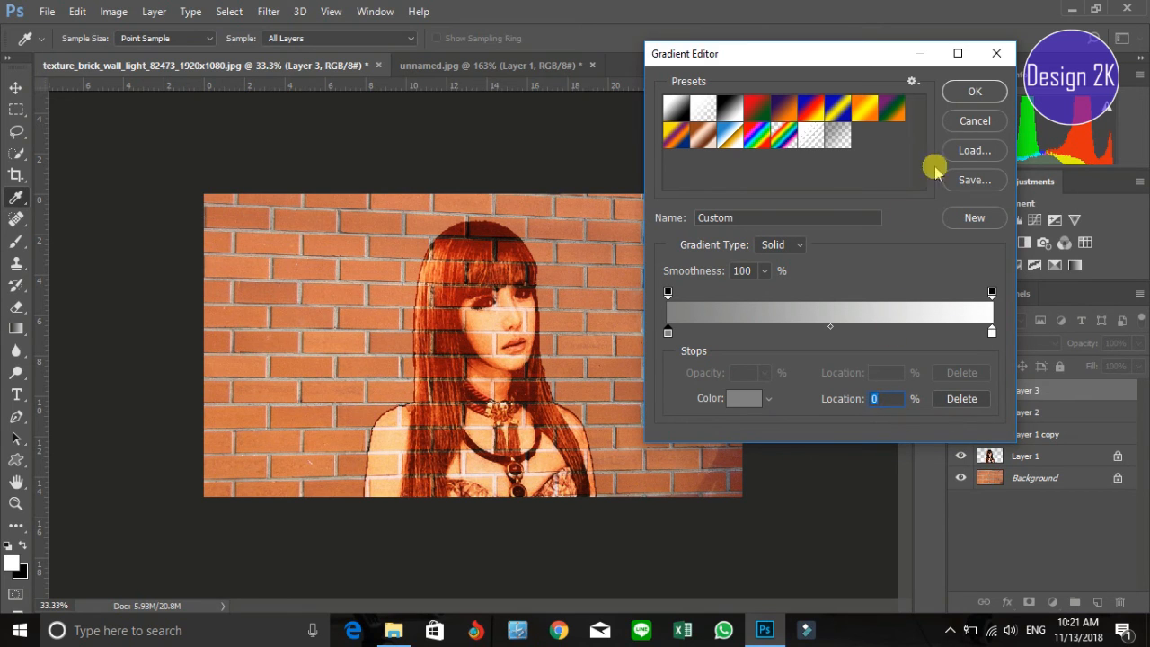
left_click(973, 99)
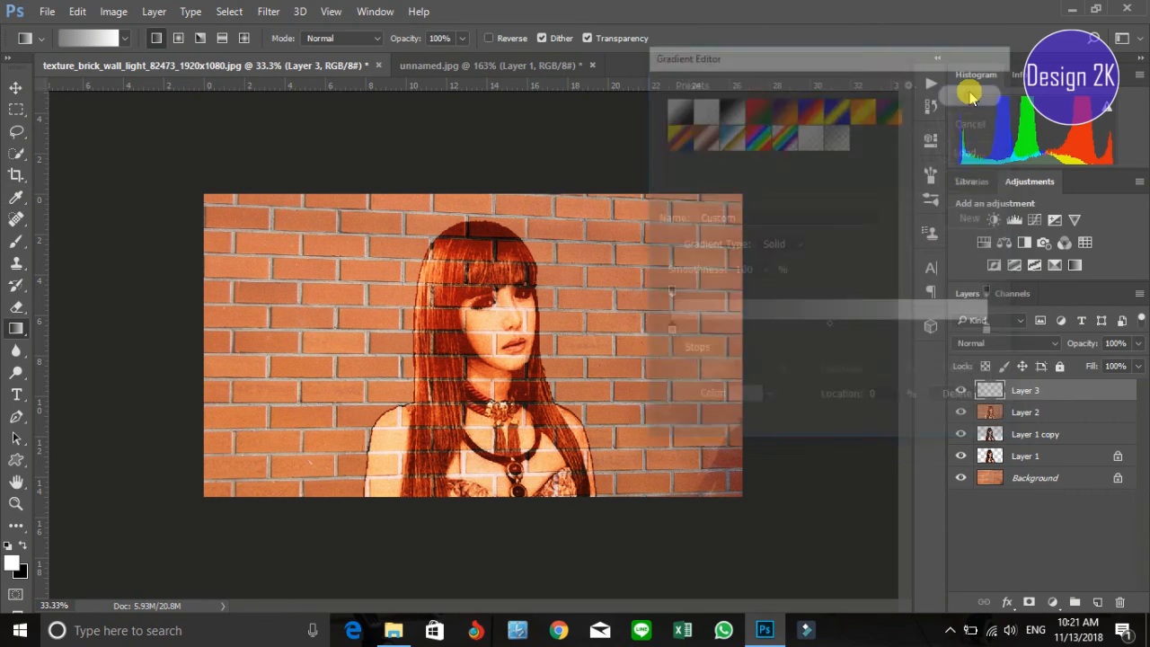
- Draw the gradient on the new layer from near the image's right edge to its middle and set the layer's fill and opacity to 40%
left_click_drag(710, 355, 486, 372)
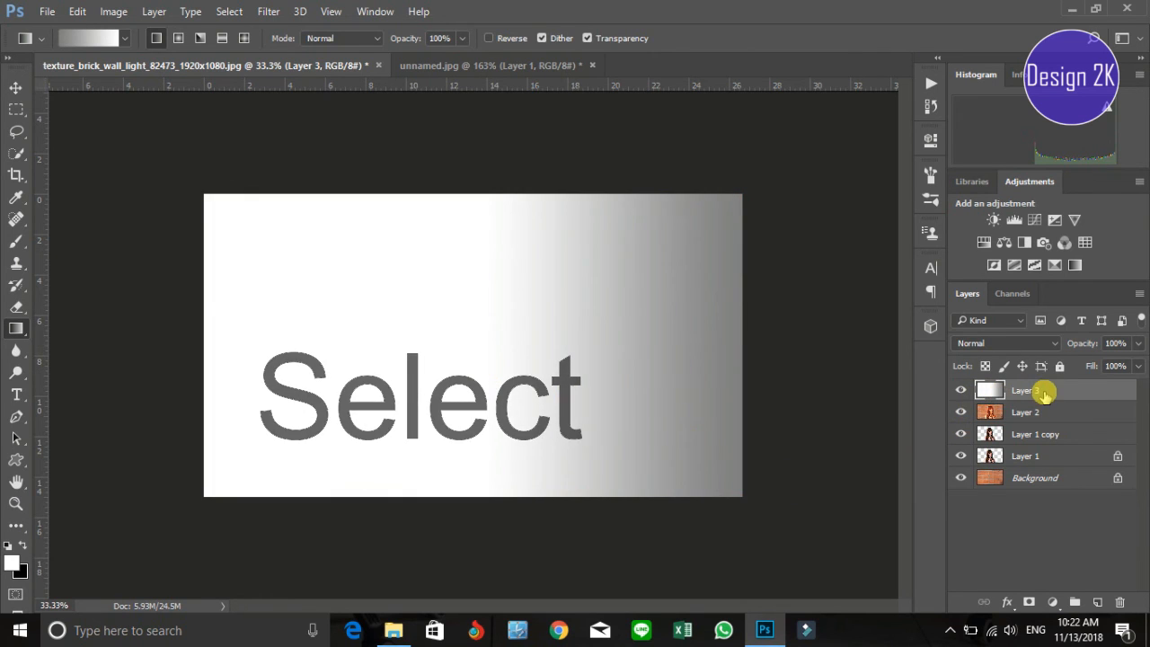
left_click(1116, 365)
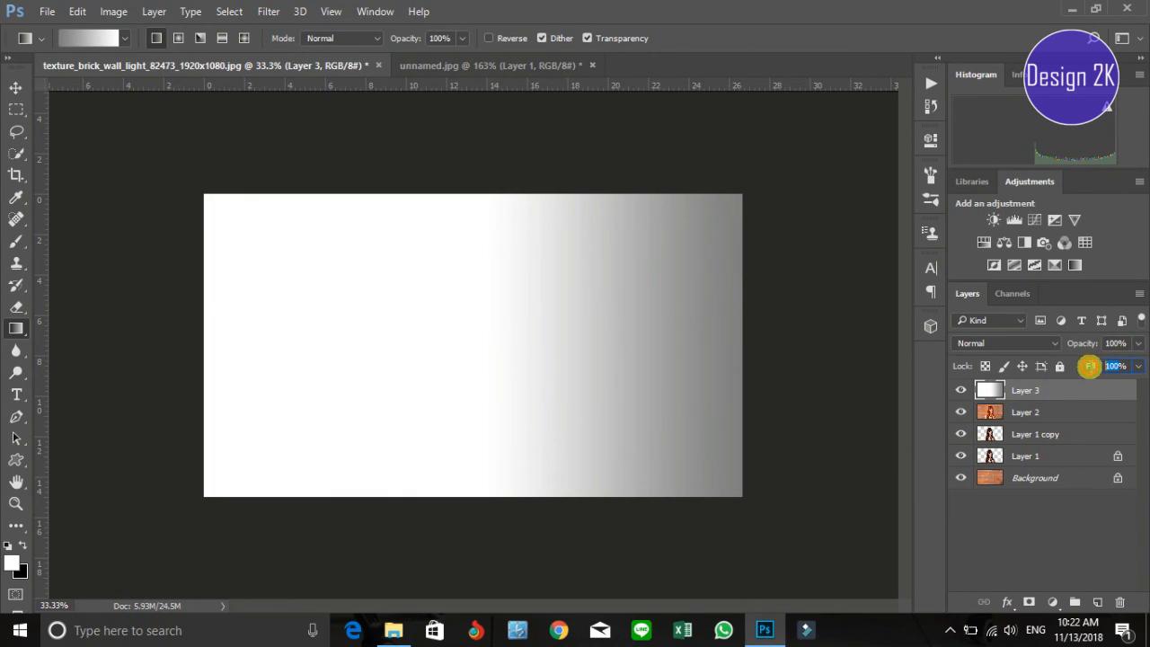
type("40")
key("Return")
left_click(1101, 342)
type("40")
key("Return")
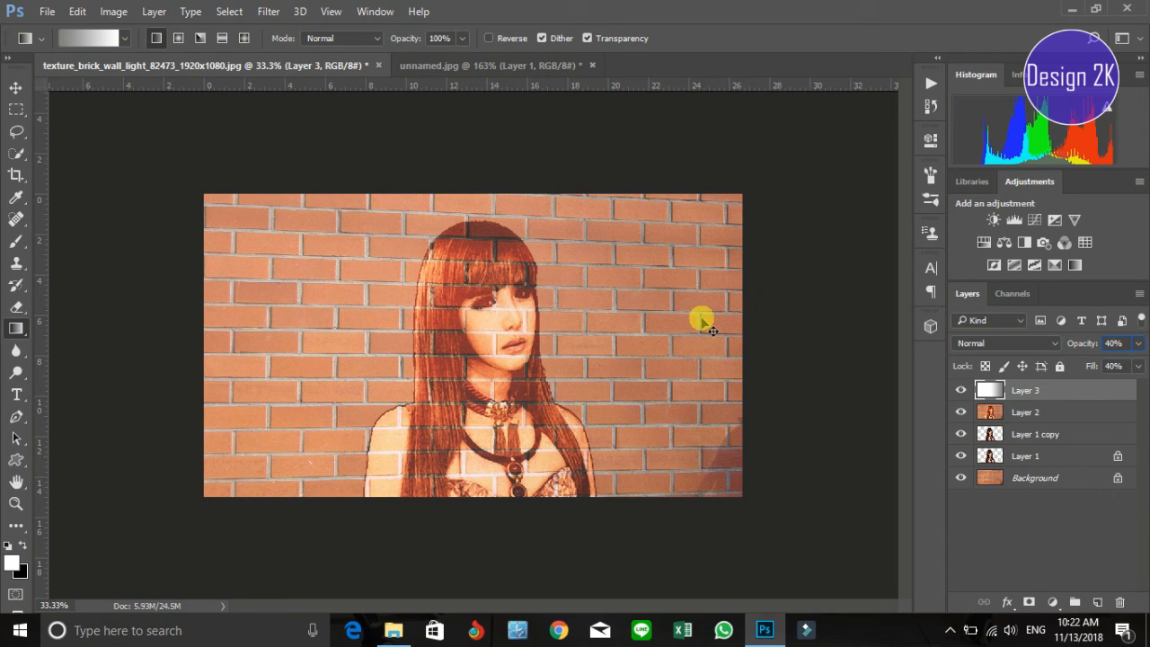
- Save the finished composite as a JPEG named Done in the New folder directory, at maximum quality 12 with the Baseline Standard format
key("Return")
left_click(47, 10)
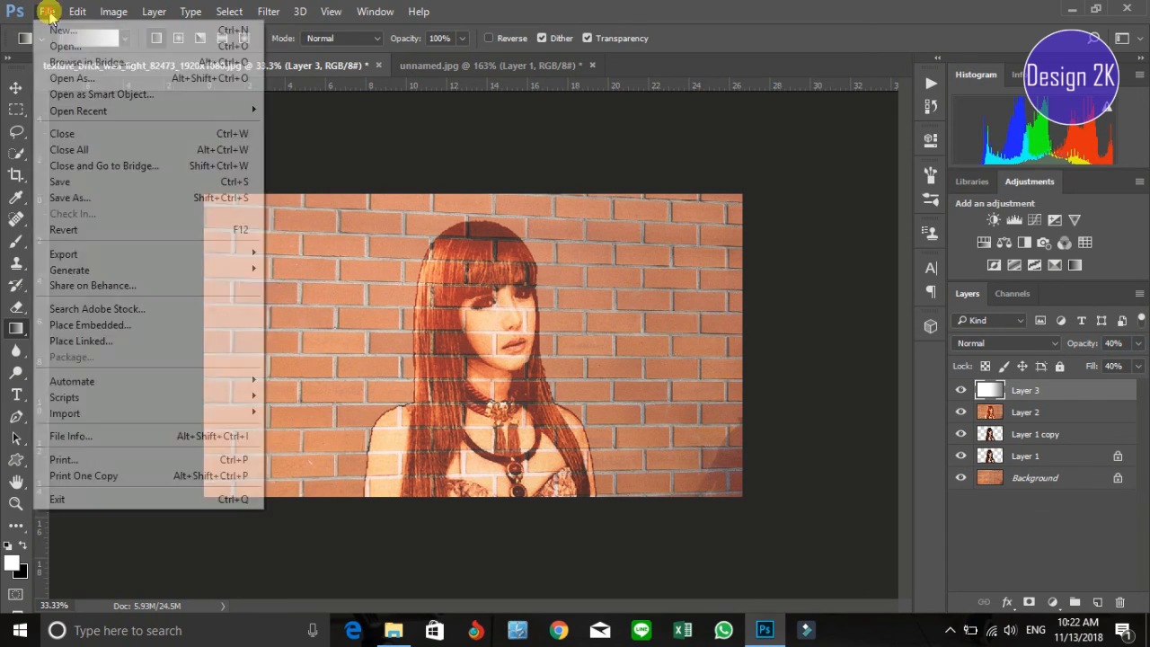
left_click(104, 197)
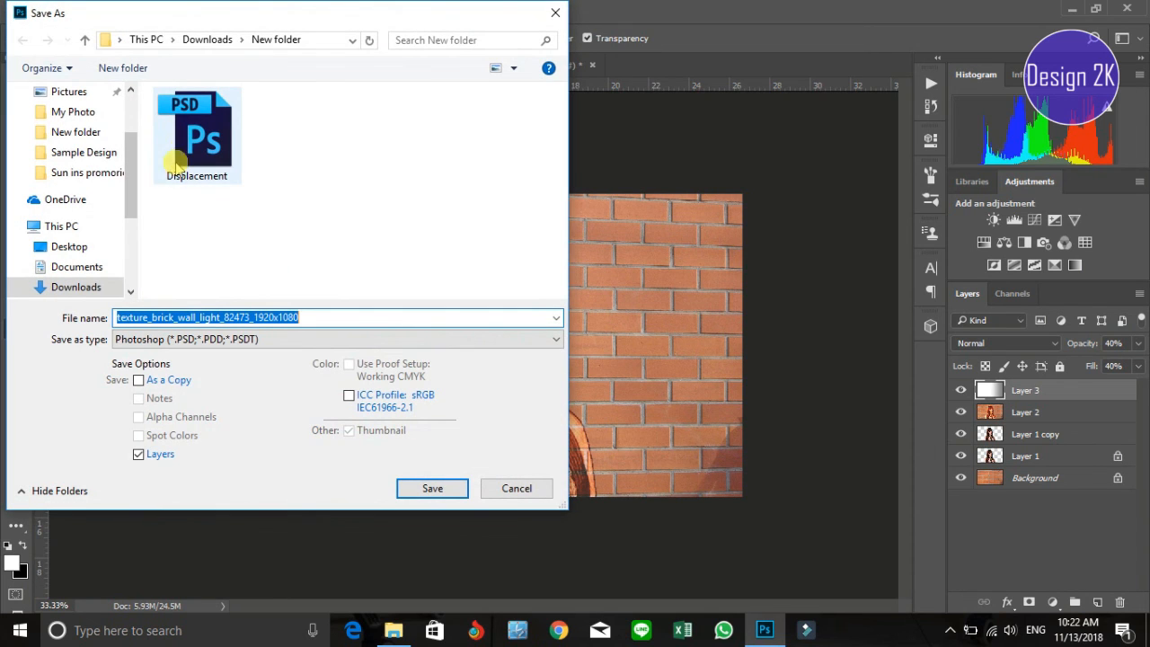
type("Done")
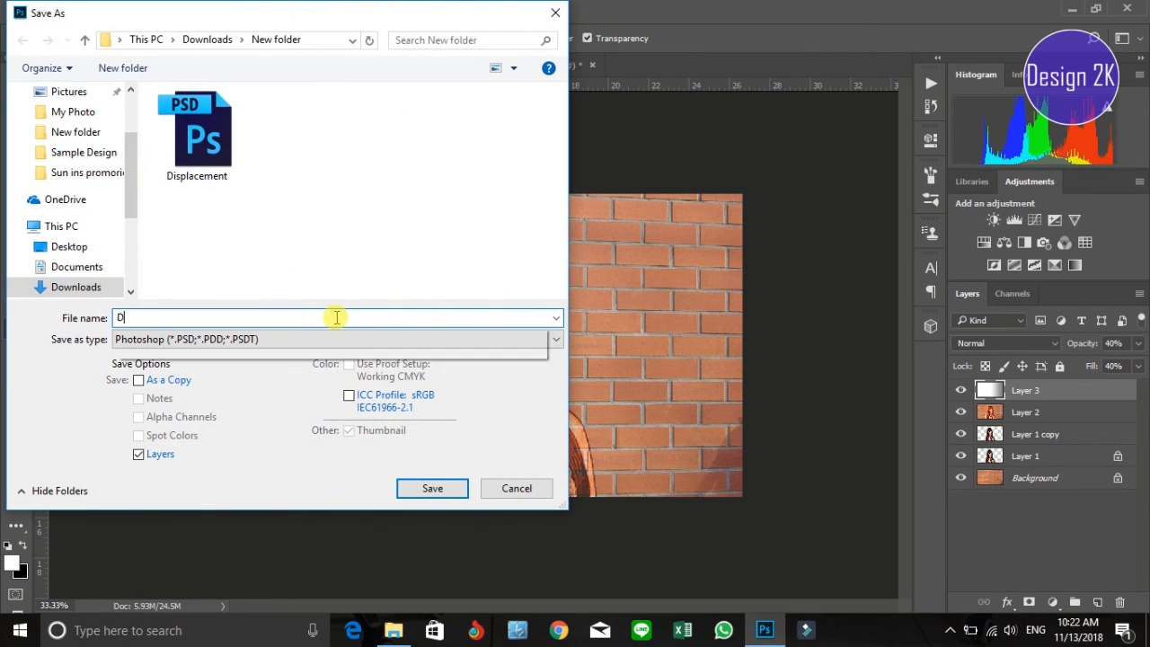
left_click(222, 339)
key("j")
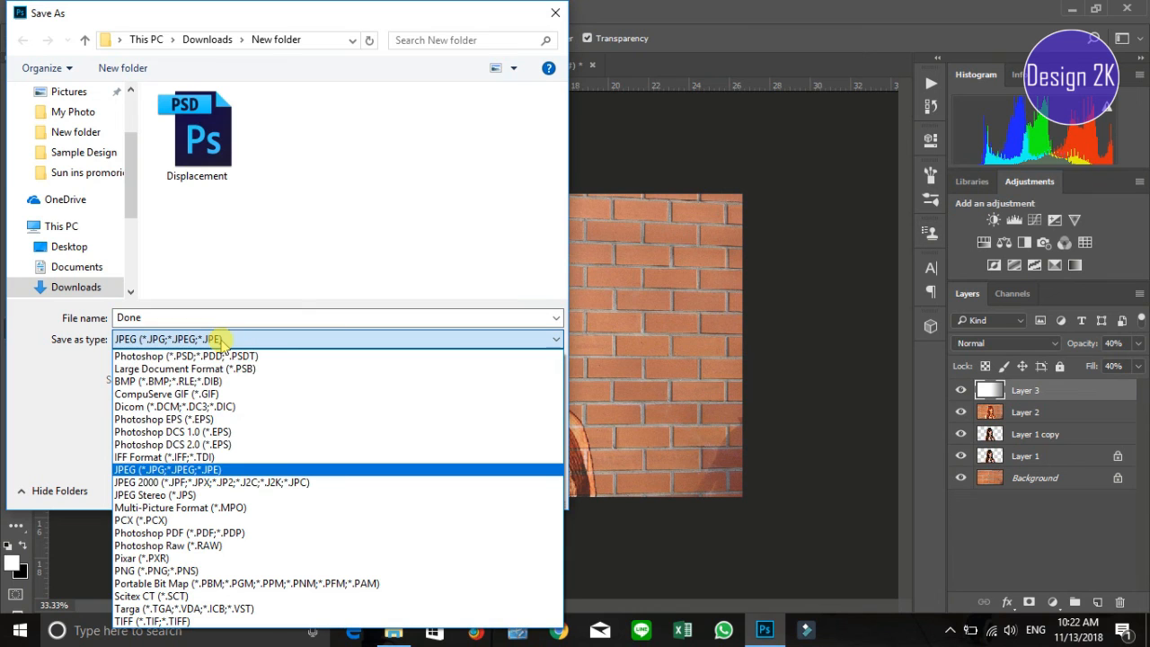
left_click(203, 469)
left_click(424, 489)
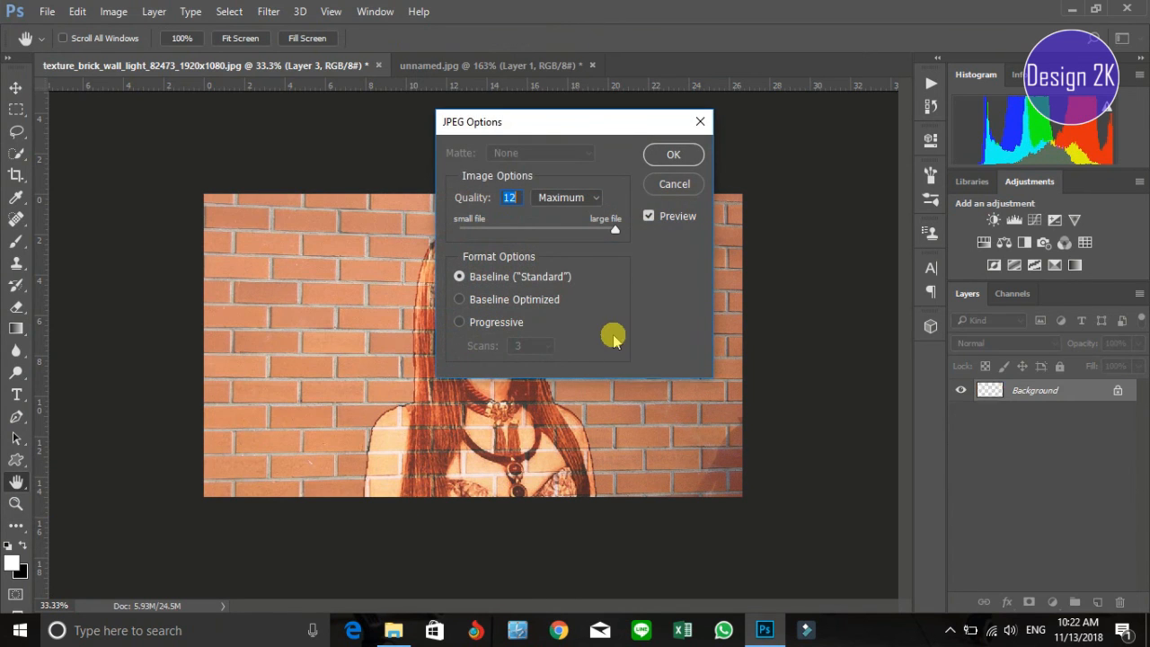
left_click(673, 155)
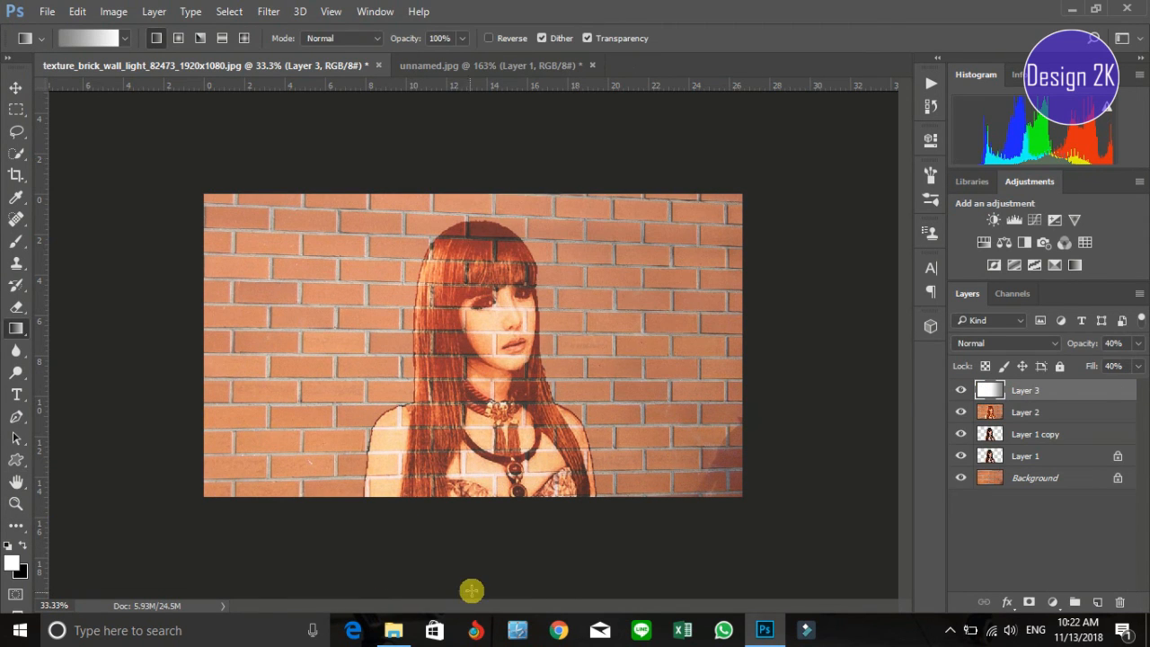
- Switch to File Explorer and open the exported Done image in Photos to examine the final result
left_click(393, 630)
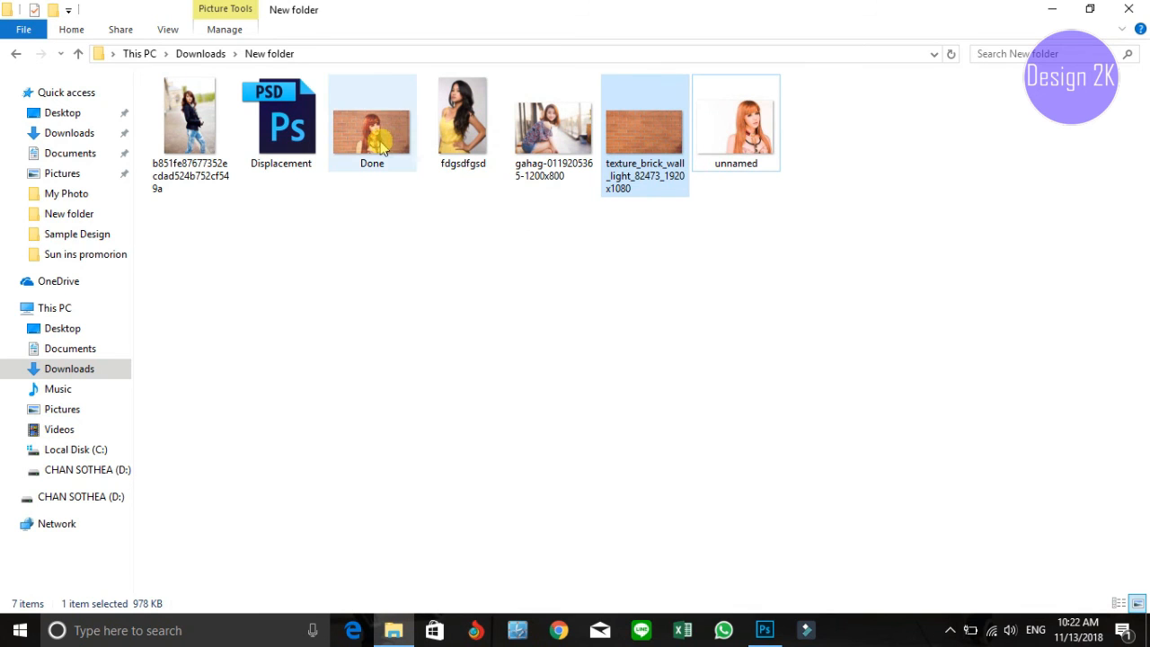
double_click(380, 144)
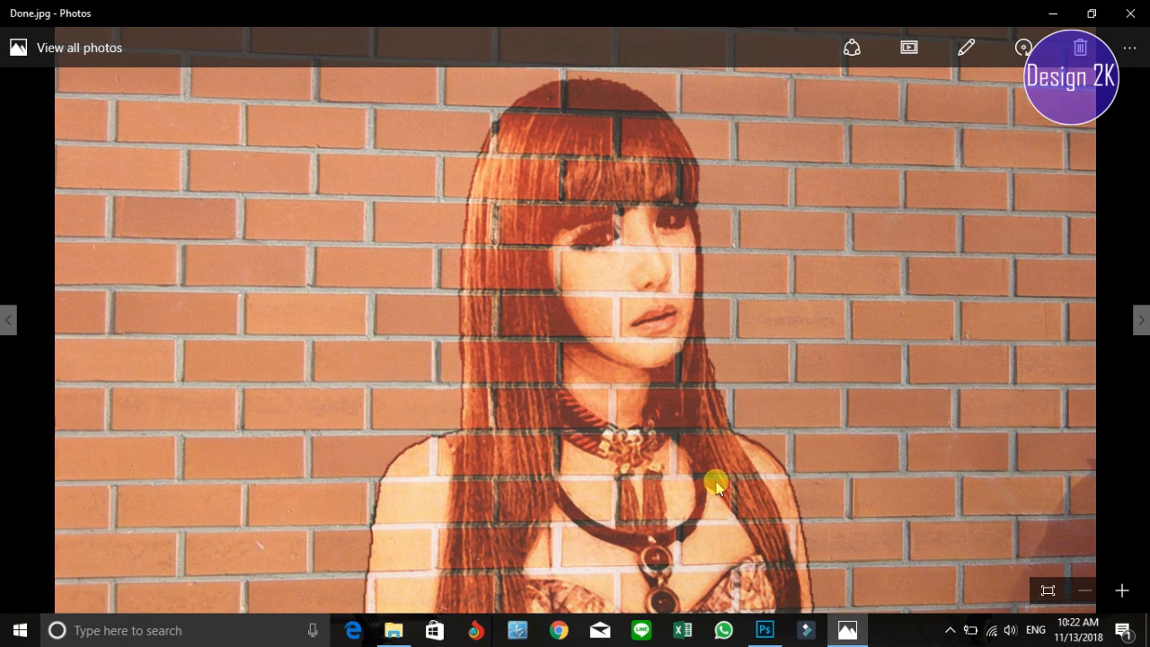